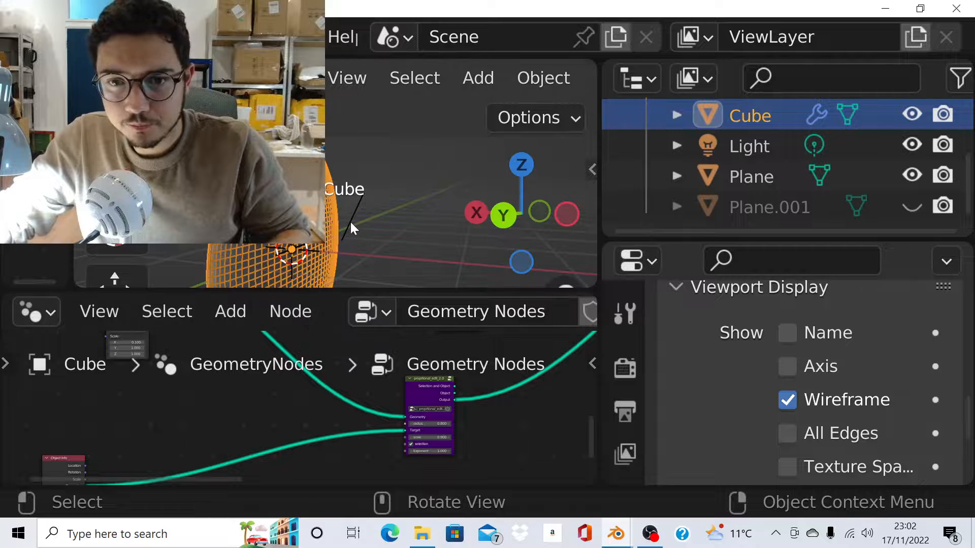
# Move the Plane object a short distance away from the cube mesh.
pyautogui.click(349, 221)
pyautogui.press('g')
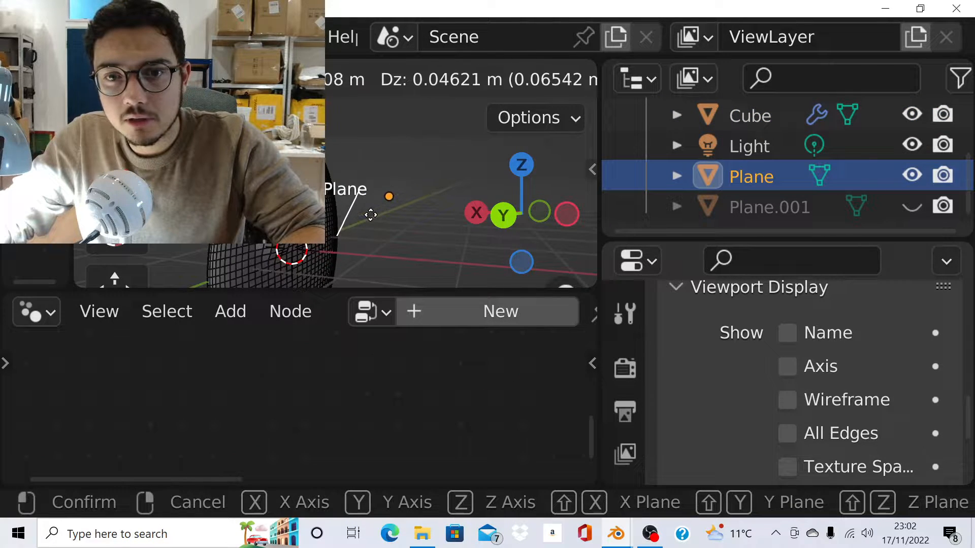
pyautogui.click(371, 214)
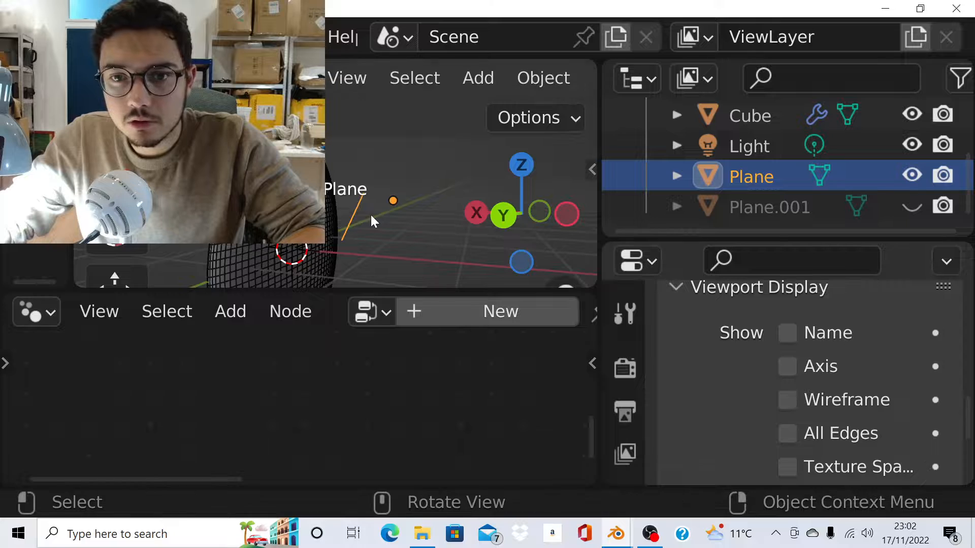
# Select the Cube and preview the Selection and Object output of its proprtional_edit_2.0 group node.
pyautogui.click(337, 243)
pyautogui.scroll(4, 456, 432)
pyautogui.scroll(-4, 452, 428)
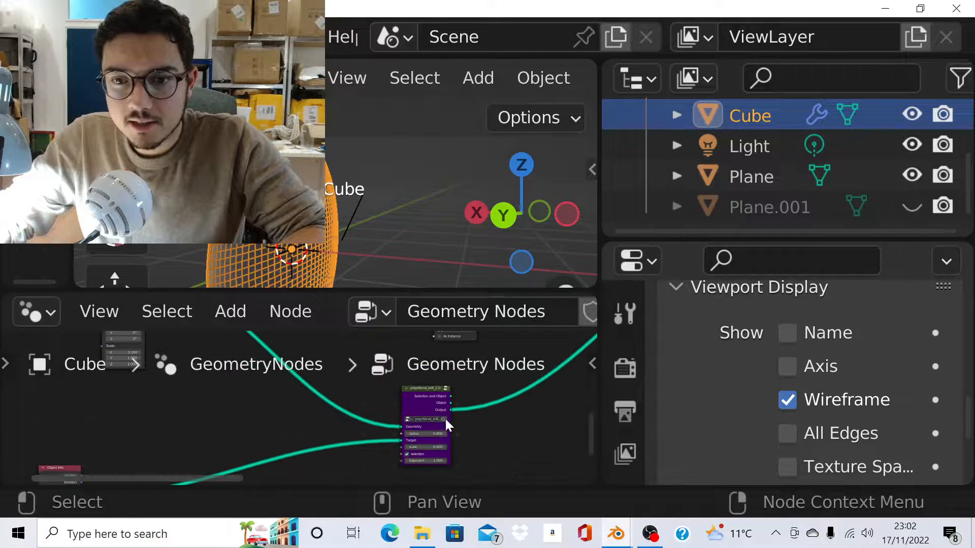
pyautogui.scroll(4, 440, 410)
pyautogui.keyDown('ctrl'); pyautogui.keyDown('shift'); pyautogui.click(389, 403); pyautogui.keyUp('shift'); pyautogui.keyUp('ctrl')
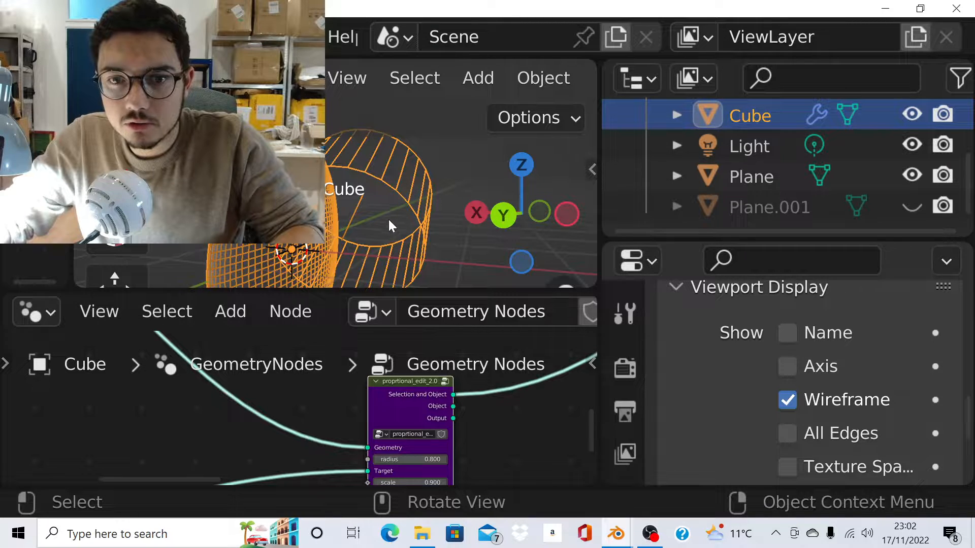
# Try a radius of 0.900 on the proprtional_edit_2.0 node and set it back to 0.800.
pyautogui.scroll(-2, 395, 434)
pyautogui.scroll(2, 419, 418)
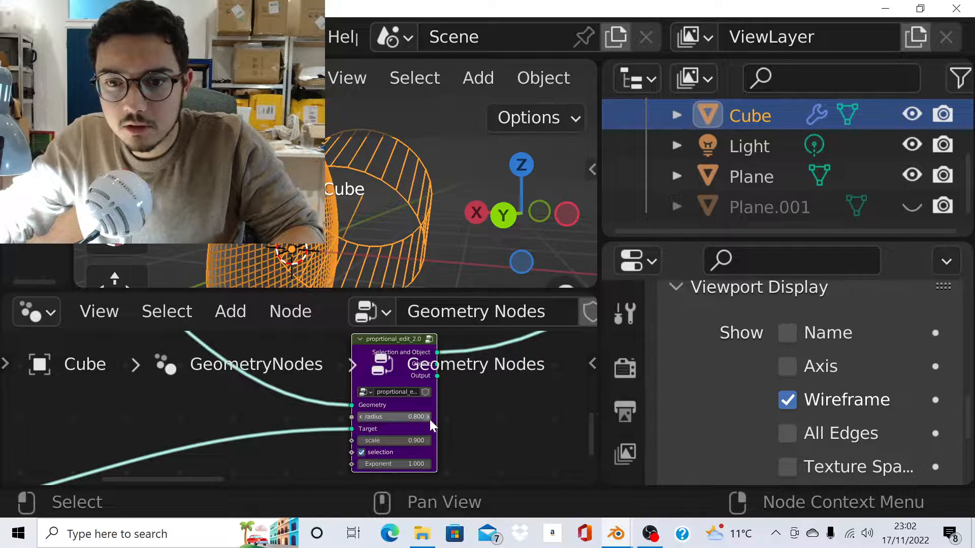
pyautogui.click(428, 416)
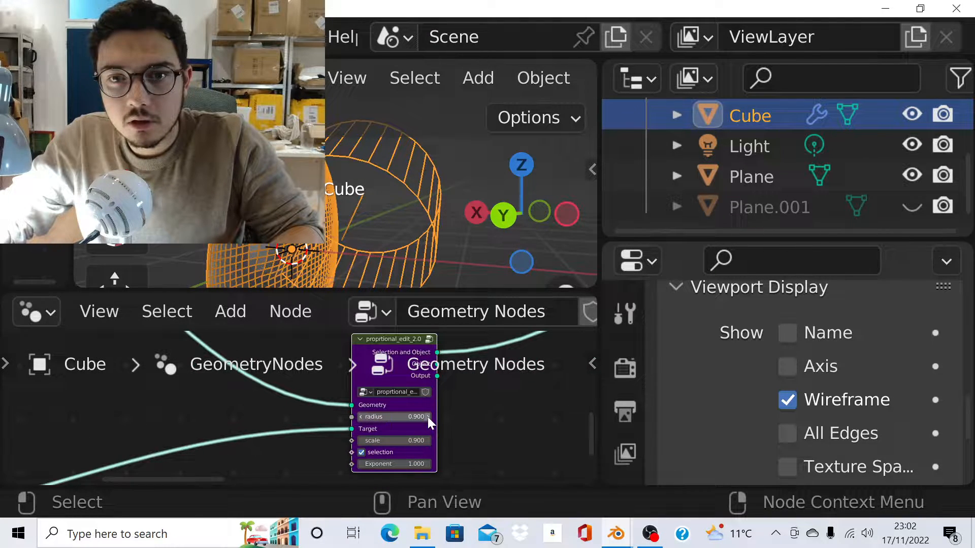
pyautogui.click(361, 417)
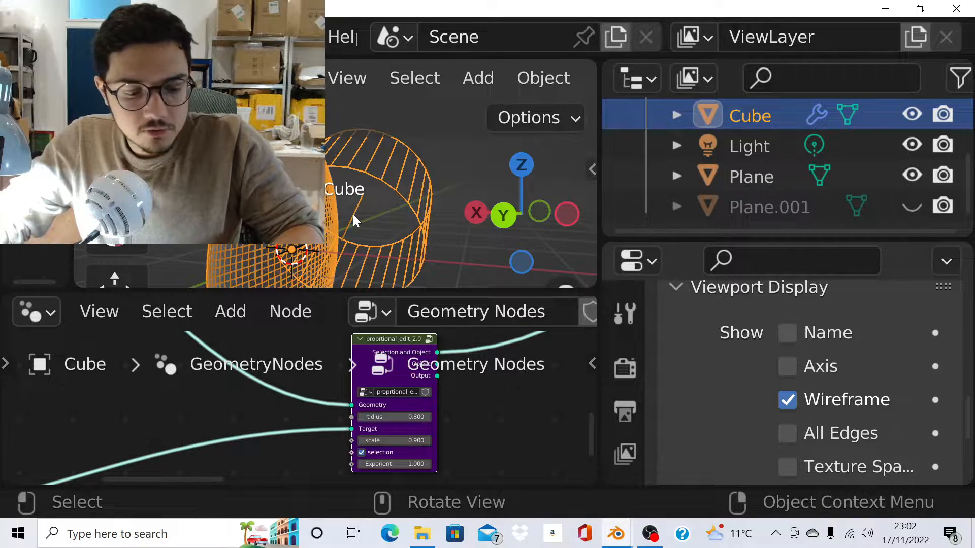
# Check the Cube's base mesh in Edit Mode and switch the group node's preview to Output.
pyautogui.press('Tab')
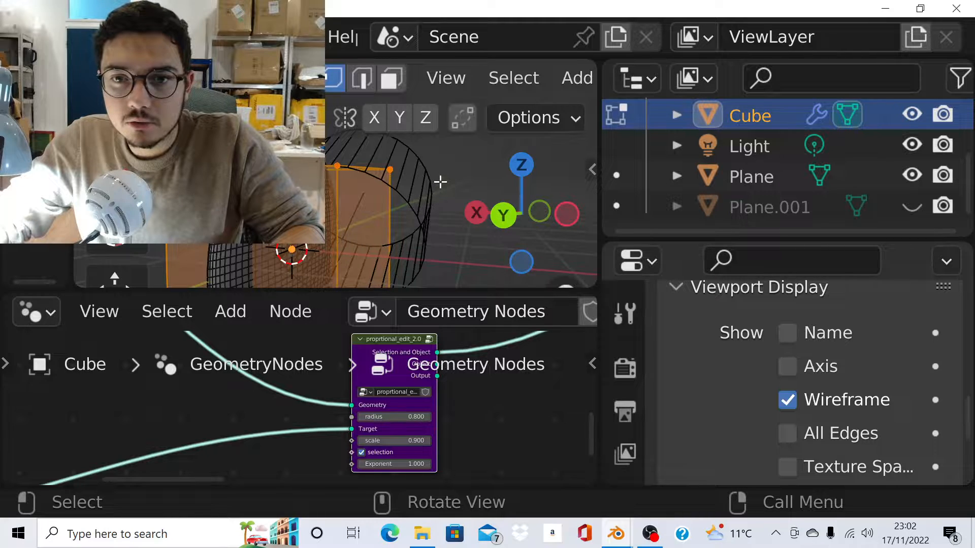
pyautogui.press('Tab')
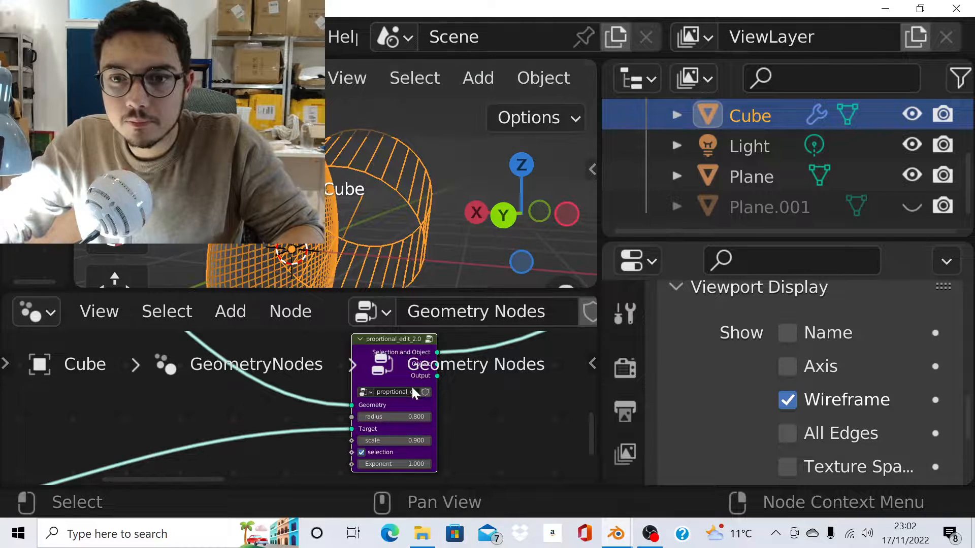
pyautogui.keyDown('ctrl'); pyautogui.keyDown('shift'); pyautogui.click(379, 370); pyautogui.keyUp('shift'); pyautogui.keyUp('ctrl')
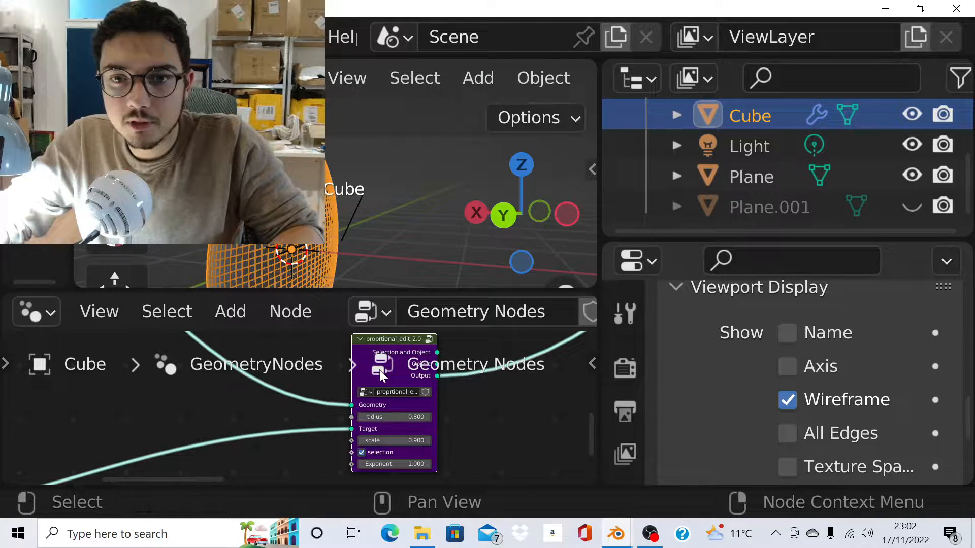
# Try extruding the Plane's mesh in Edit Mode, undo the extrusion and return to Object Mode.
pyautogui.click(356, 209)
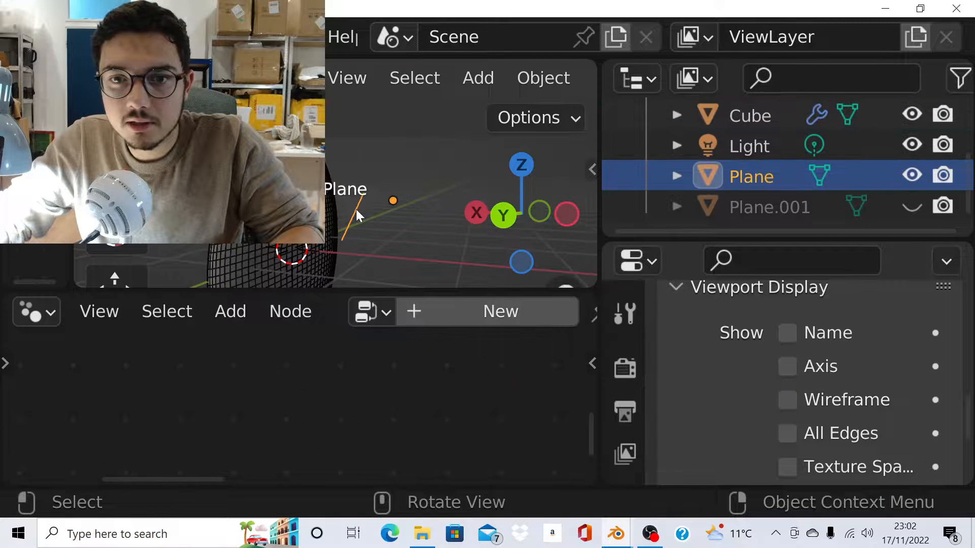
pyautogui.press('Tab')
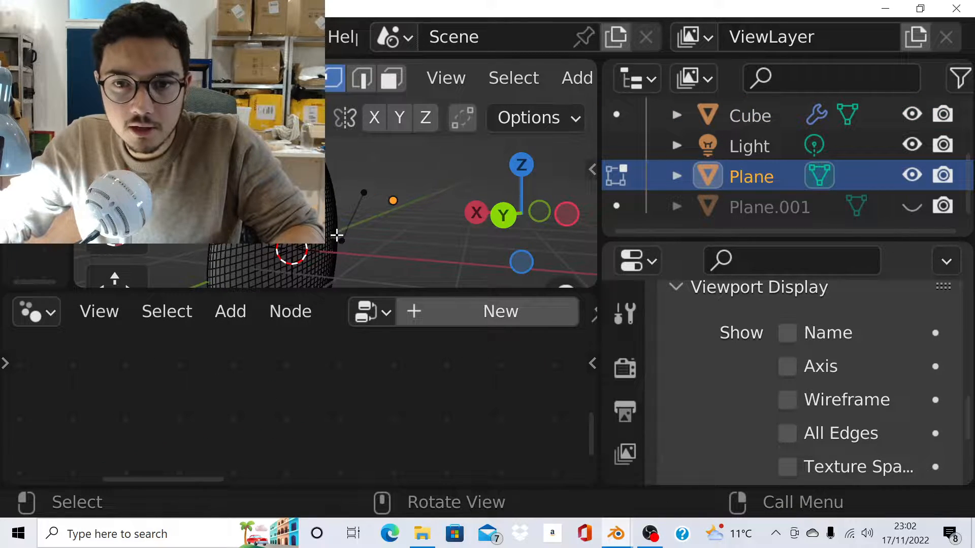
pyautogui.press('g')
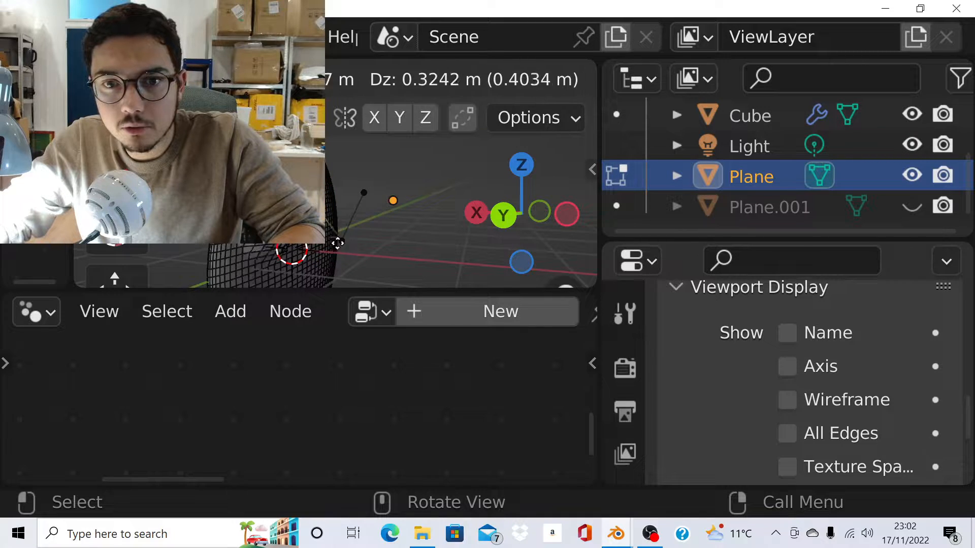
pyautogui.click(339, 267)
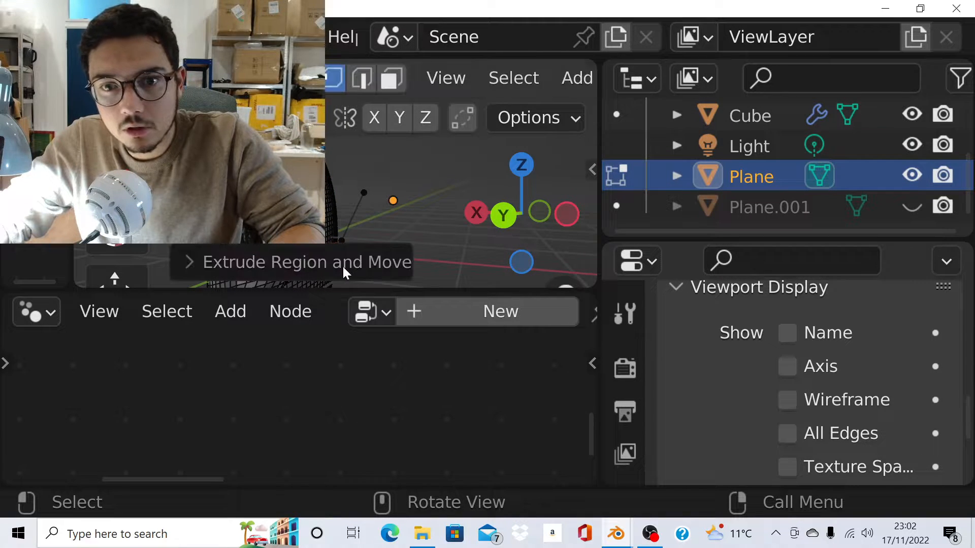
pyautogui.click(392, 224)
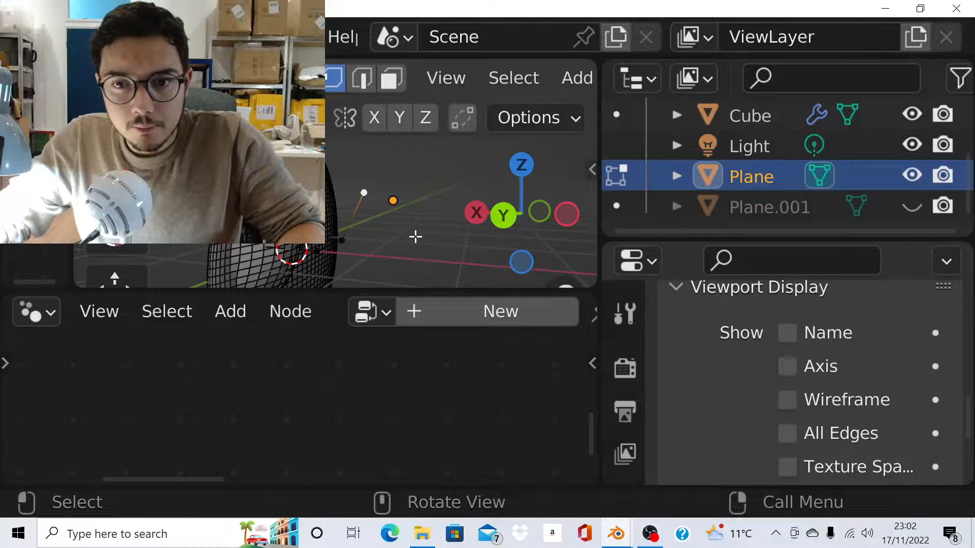
pyautogui.press('ctrl')
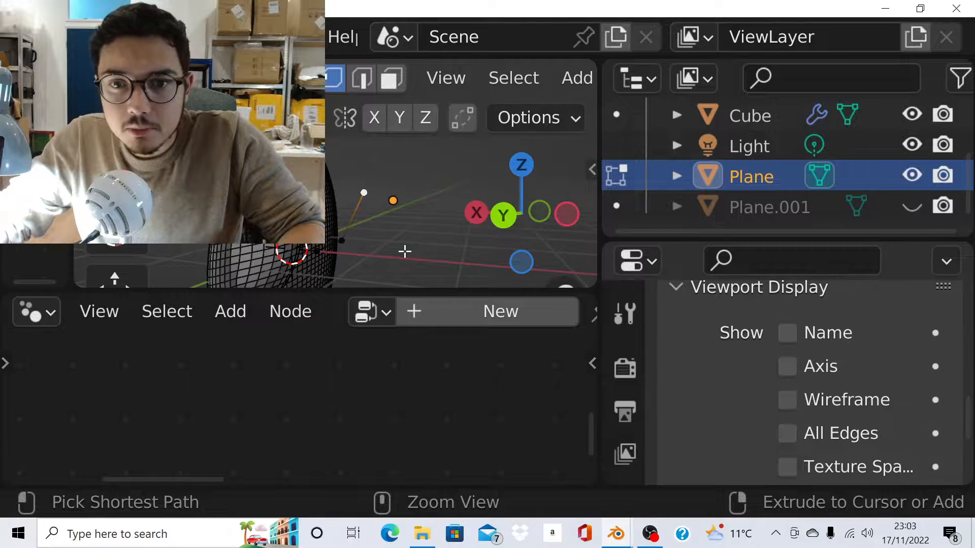
pyautogui.keyDown('ctrl'); pyautogui.click(404, 251); pyautogui.keyUp('ctrl')
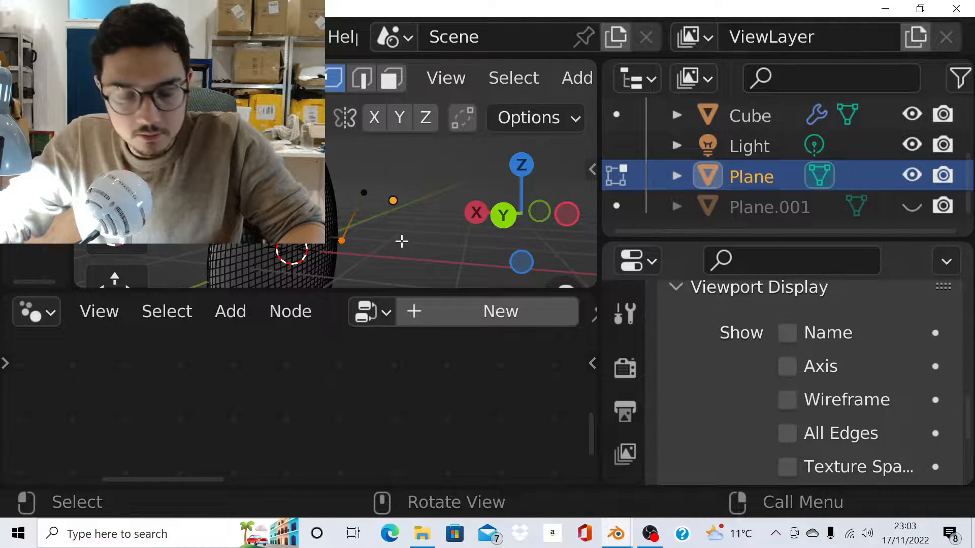
pyautogui.press('Tab')
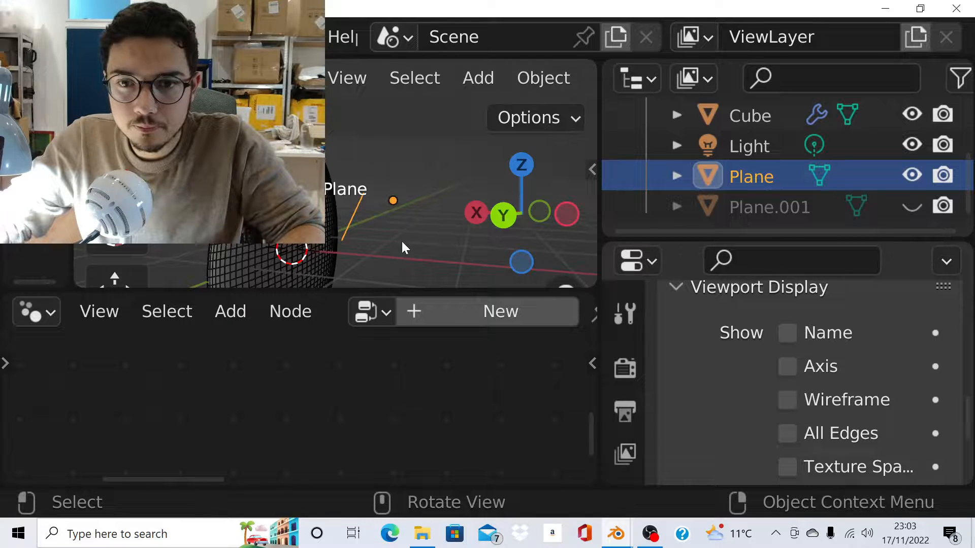
# Cycle the Cube's group node preview through Selection and Object, Object and Output to compare the results.
pyautogui.click(305, 236)
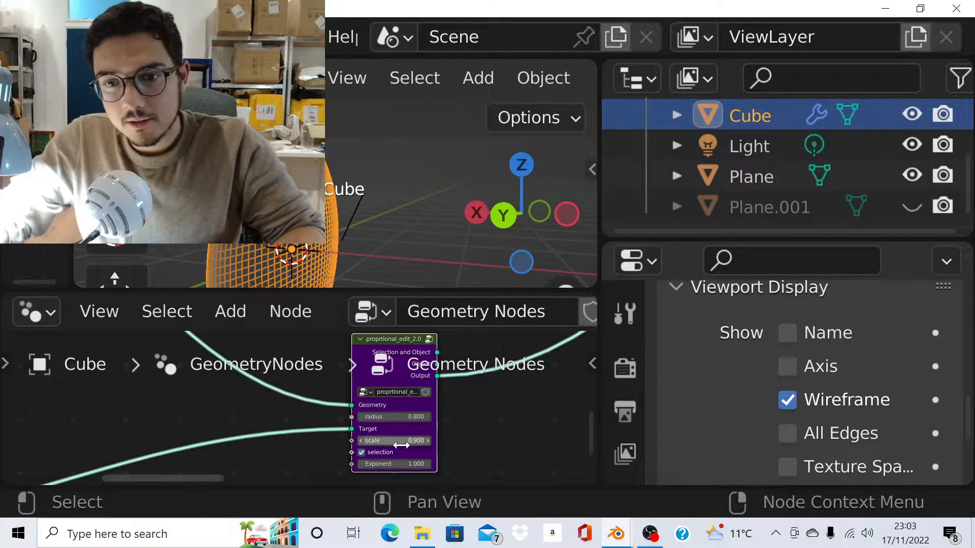
pyautogui.scroll(-2, 400, 446)
pyautogui.scroll(2, 401, 394)
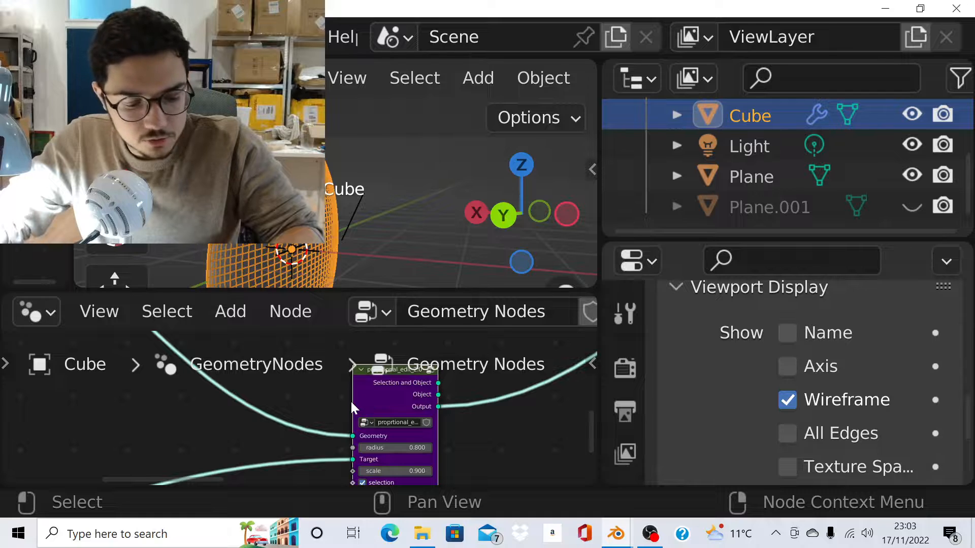
pyautogui.keyDown('ctrl'); pyautogui.keyDown('shift'); pyautogui.click(374, 408); pyautogui.keyUp('shift'); pyautogui.keyUp('ctrl')
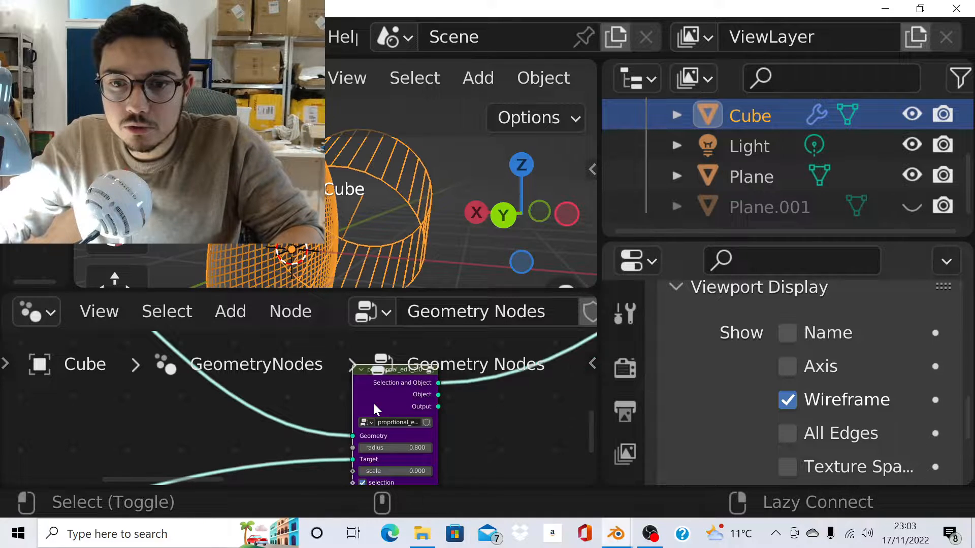
pyautogui.keyDown('ctrl'); pyautogui.keyDown('shift'); pyautogui.click(367, 400); pyautogui.keyUp('shift'); pyautogui.keyUp('ctrl')
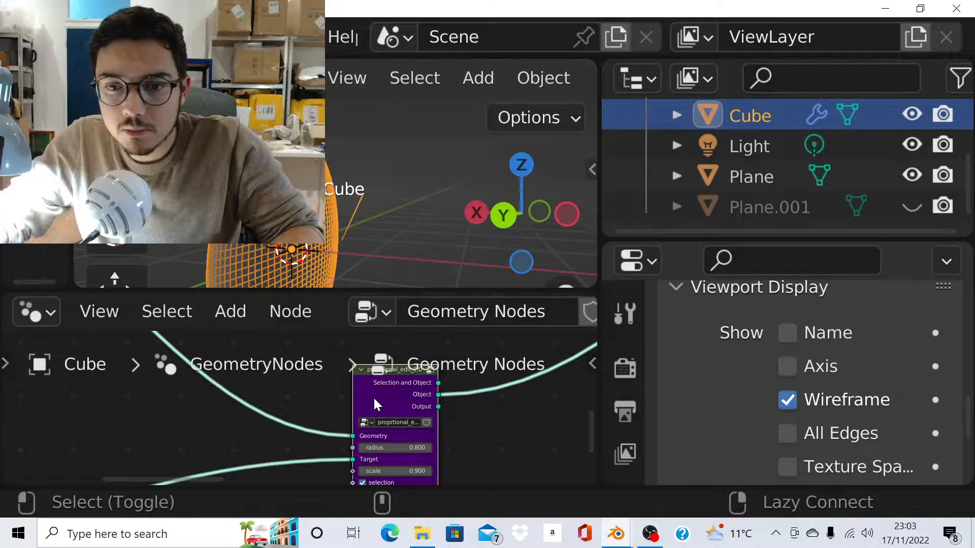
pyautogui.keyDown('ctrl'); pyautogui.keyDown('shift'); pyautogui.click(375, 401); pyautogui.keyUp('shift'); pyautogui.keyUp('ctrl')
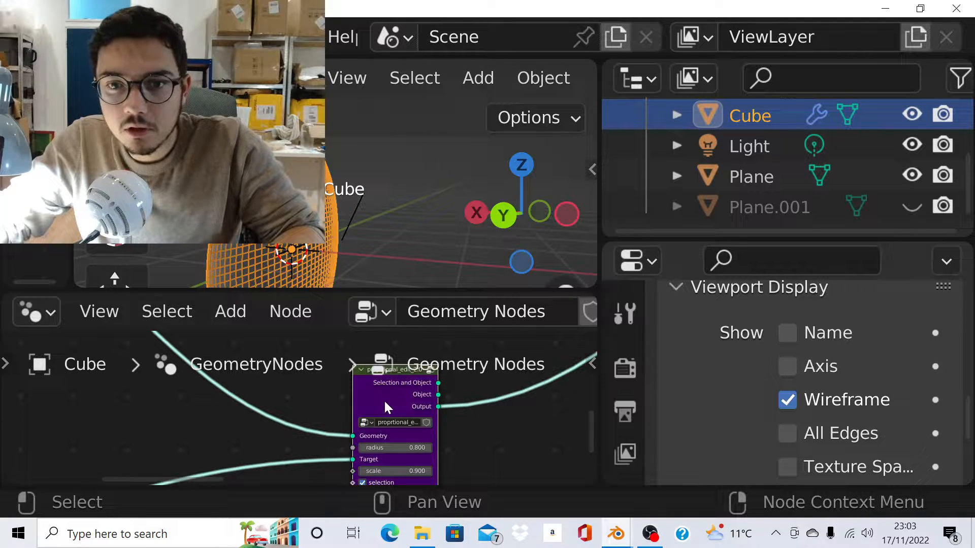
# Hide the Plane object, reselect the Cube and preview the group node's Object output.
pyautogui.click(351, 217)
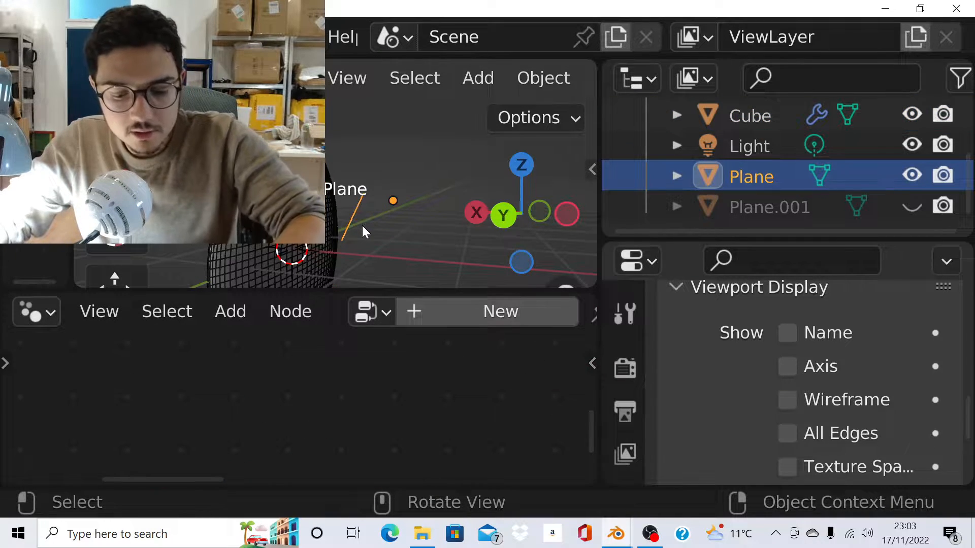
pyautogui.click(318, 234)
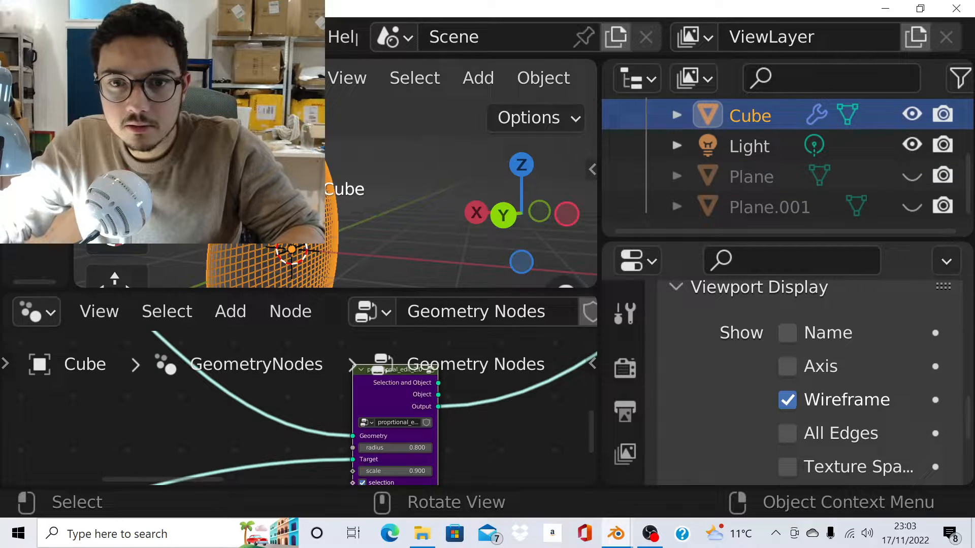
pyautogui.keyDown('ctrl'); pyautogui.keyDown('shift'); pyautogui.click(374, 402); pyautogui.keyUp('shift'); pyautogui.keyUp('ctrl')
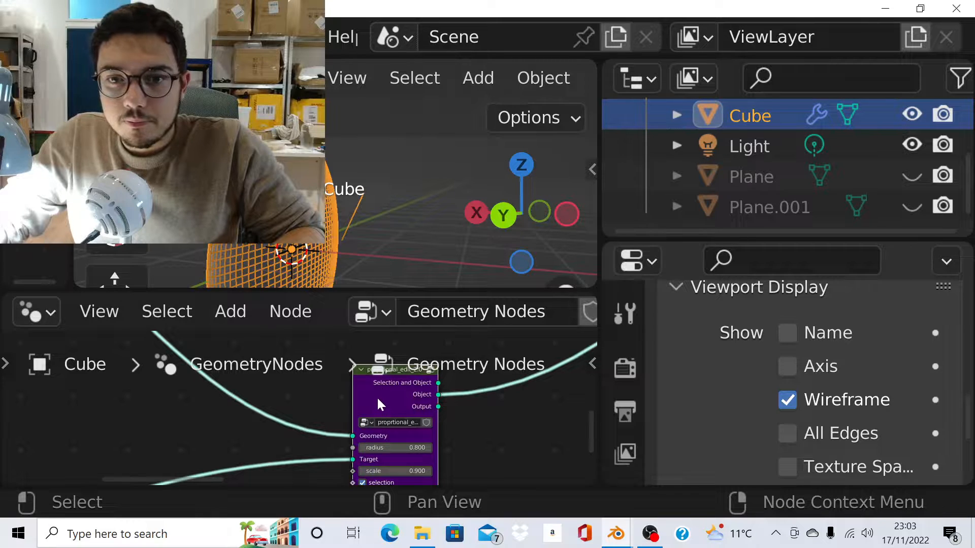
# Examine the proprtional_edit_2.0 node's sockets, its radius, scale, selection and Exponent settings, and its links in the node tree.
pyautogui.scroll(-2, 432, 403)
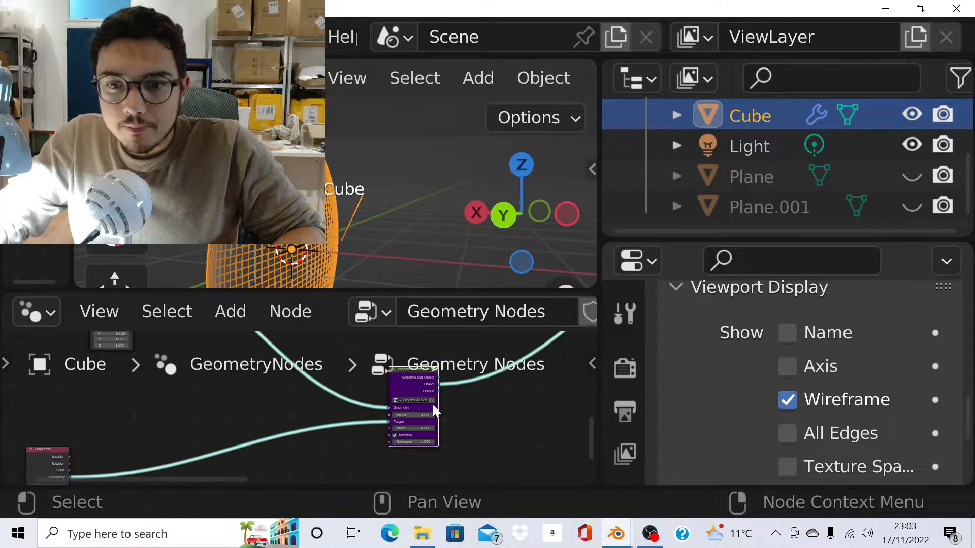
pyautogui.scroll(2, 433, 410)
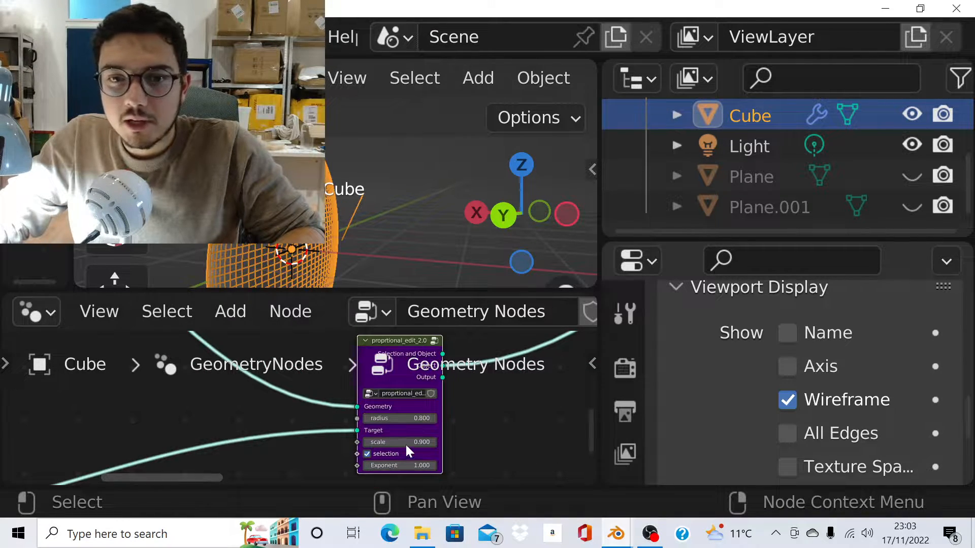
pyautogui.moveTo(617, 539)
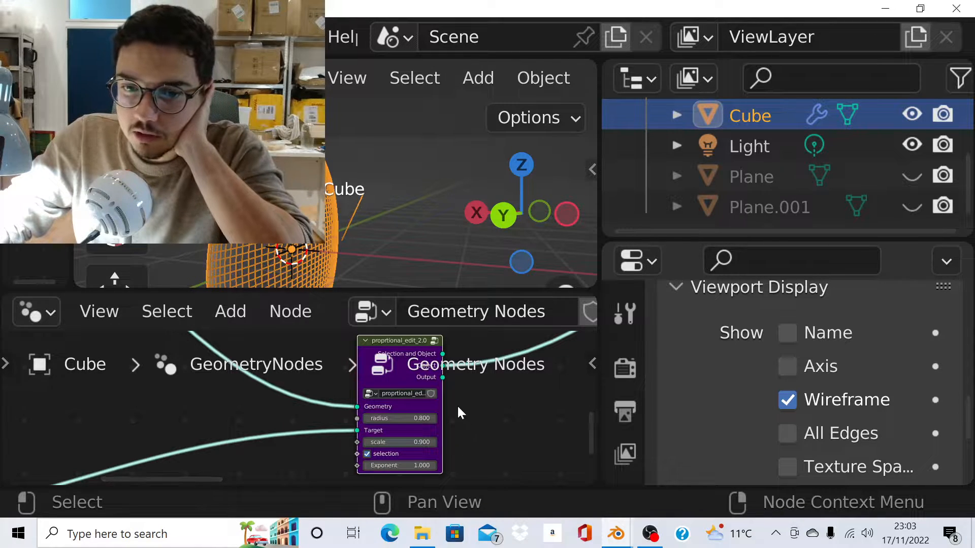
pyautogui.scroll(-1, 465, 389)
pyautogui.scroll(2, 425, 441)
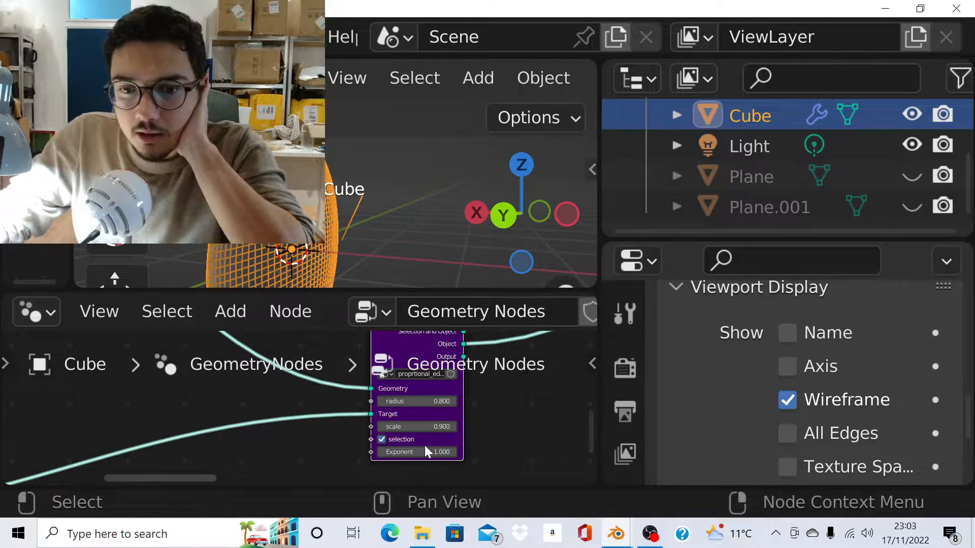
pyautogui.scroll(-1, 390, 432)
pyautogui.scroll(1, 425, 384)
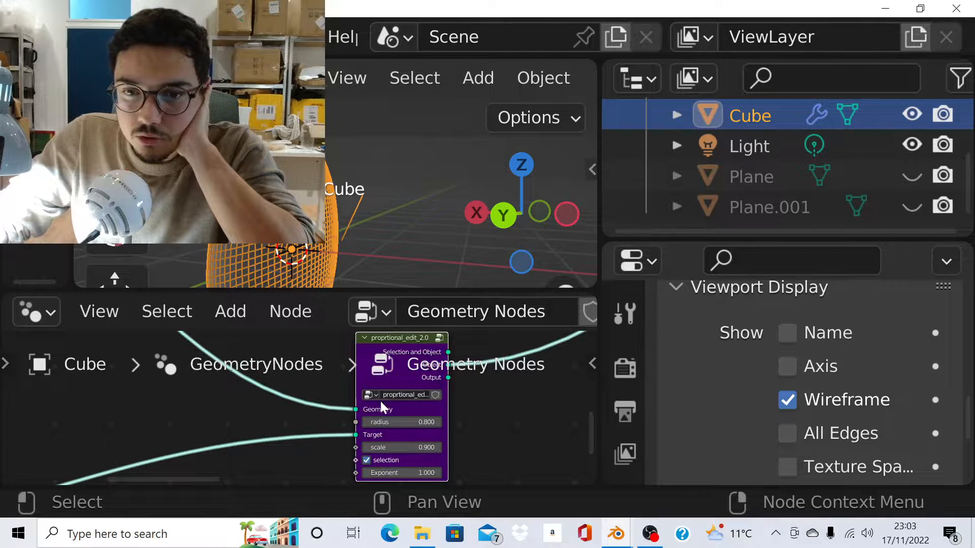
pyautogui.scroll(-3, 358, 404)
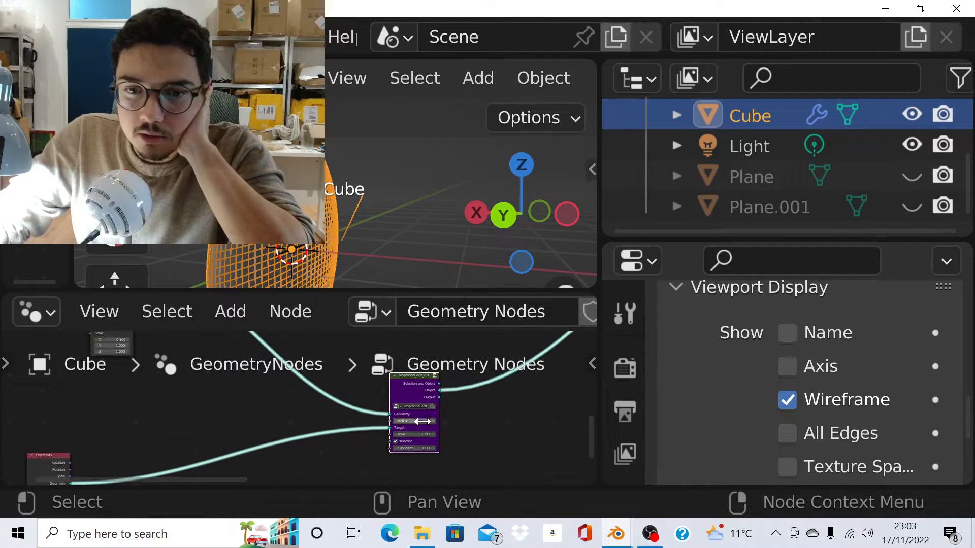
pyautogui.scroll(2, 299, 368)
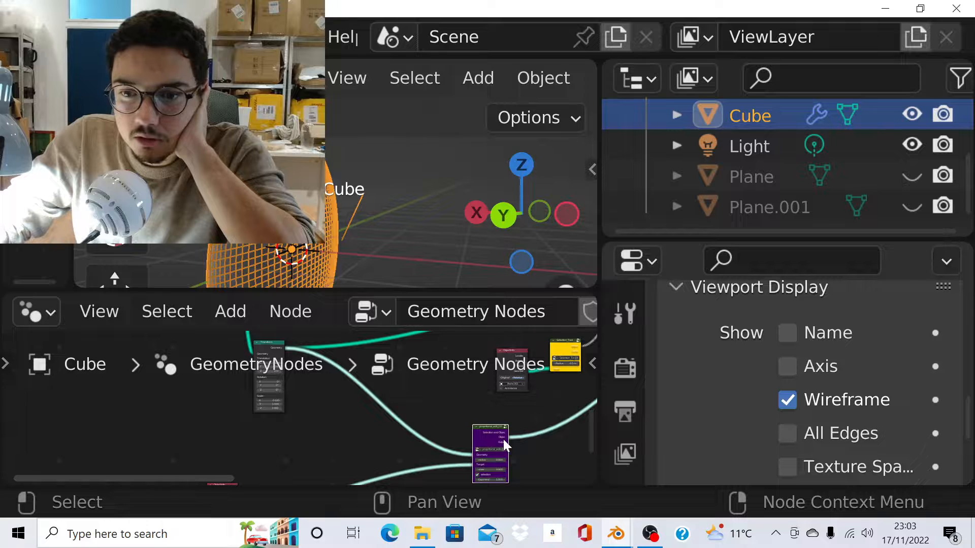
pyautogui.scroll(3, 533, 445)
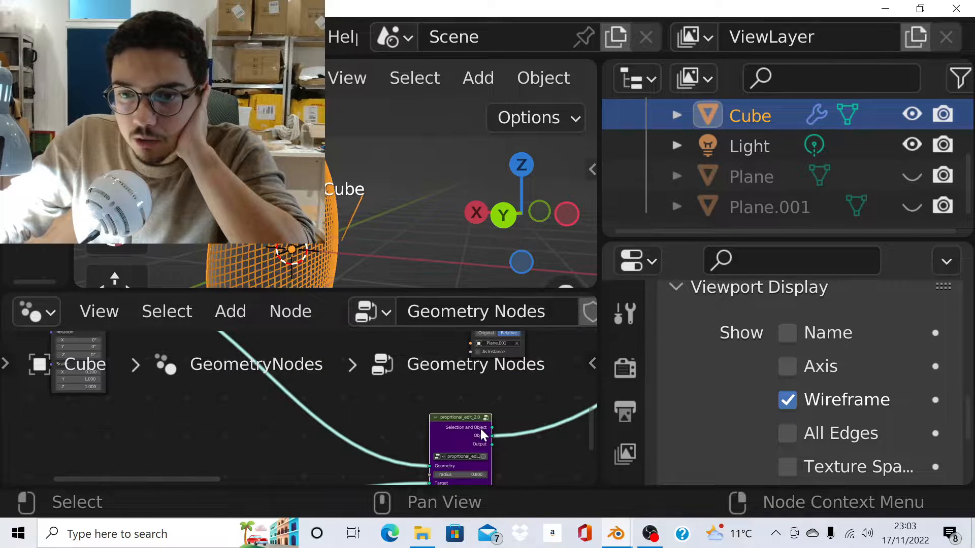
pyautogui.scroll(-5, 460, 395)
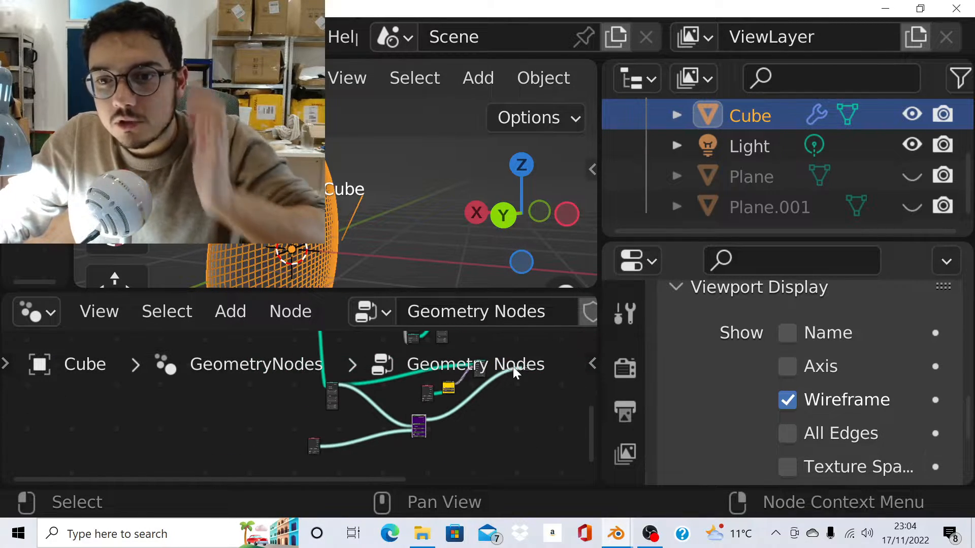
# Move the Group Output node slightly lower in the Cube's geometry node tree.
pyautogui.scroll(3, 541, 364)
pyautogui.moveTo(540, 364); pyautogui.dragTo(538, 399)
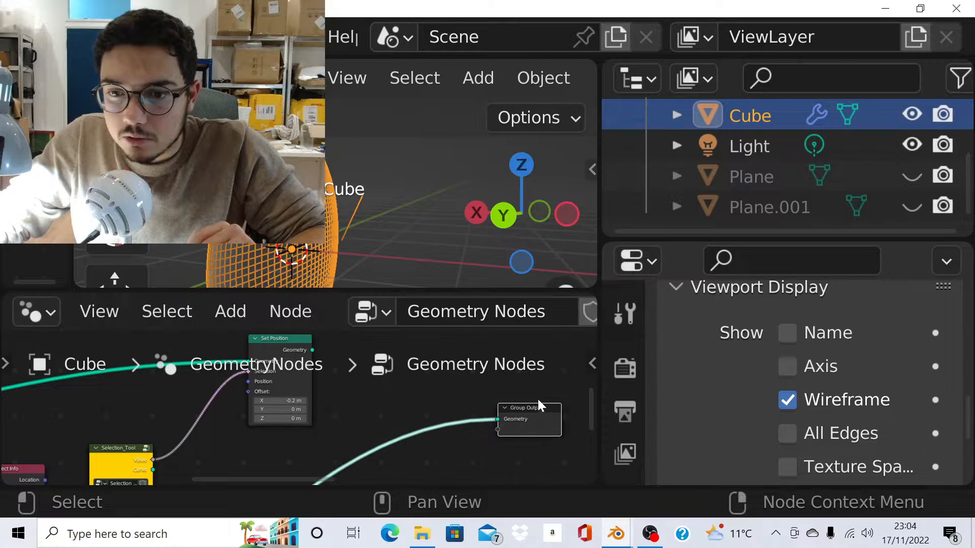
pyautogui.scroll(-6, 538, 401)
# Cycle the proprtional_edit_2.0 node's preview through Output to Selection and Object.
pyautogui.scroll(8, 424, 448)
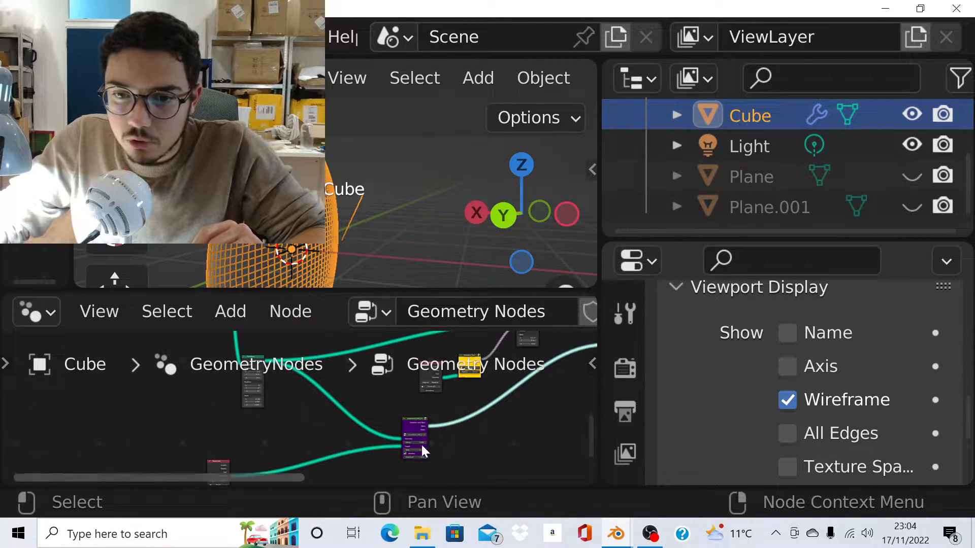
pyautogui.scroll(3, 417, 444)
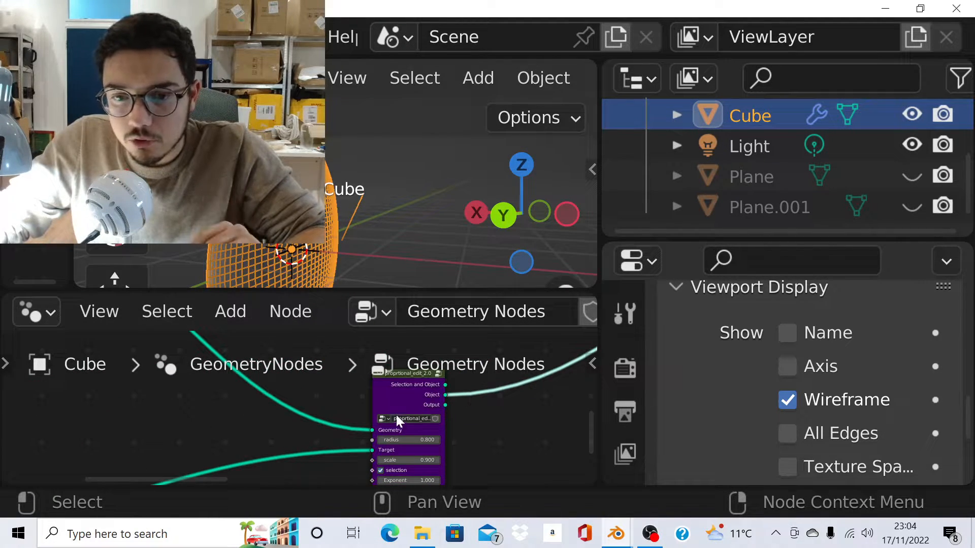
pyautogui.scroll(-3, 397, 416)
pyautogui.scroll(5, 392, 409)
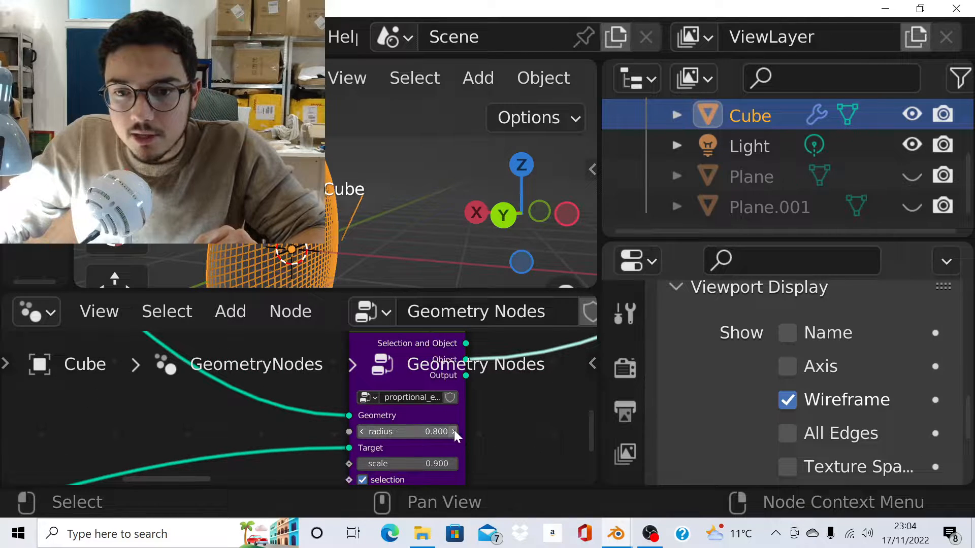
pyautogui.keyDown('shift'); pyautogui.click(384, 374); pyautogui.keyUp('shift')
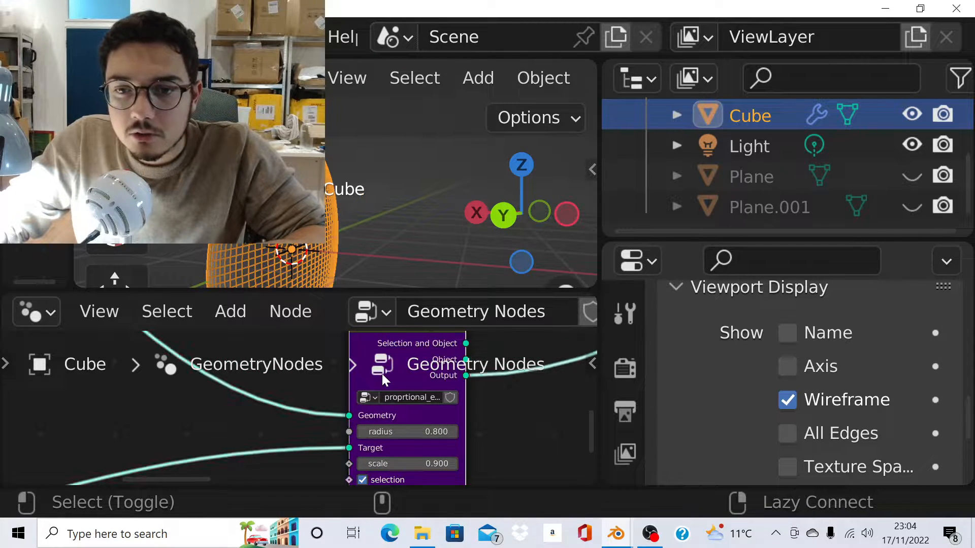
# Try a radius of 0.900 on the proprtional_edit_2.0 node and set it back to 0.800.
pyautogui.click(453, 432)
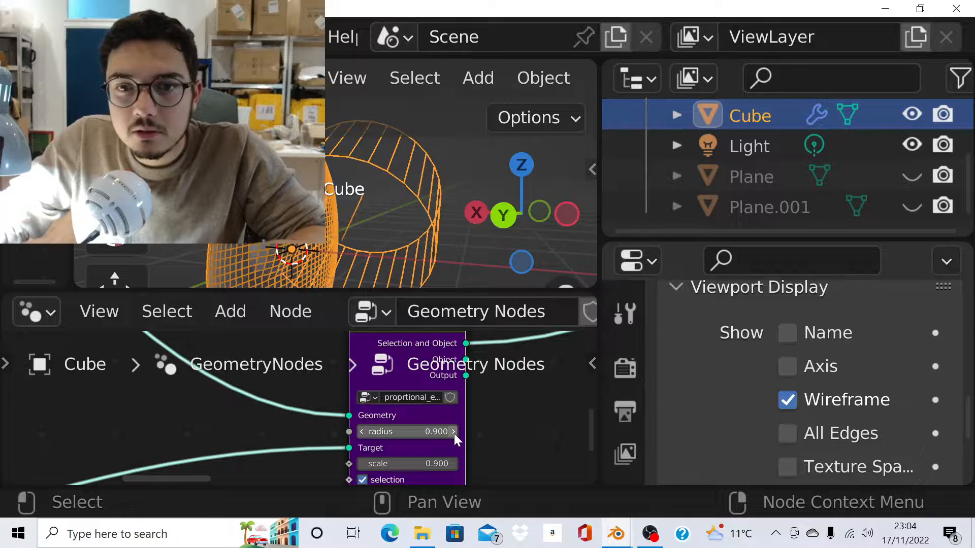
pyautogui.click(362, 432)
pyautogui.scroll(-6, 368, 399)
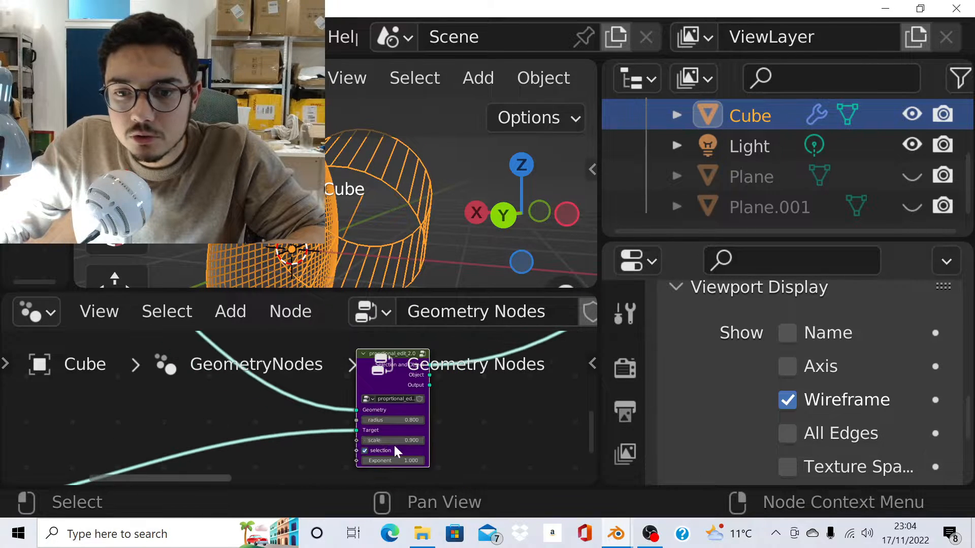
# Try scale values of 1.200 and -1.000 on the proprtional_edit_2.0 node and leave it at 1.500.
pyautogui.scroll(7, 396, 443)
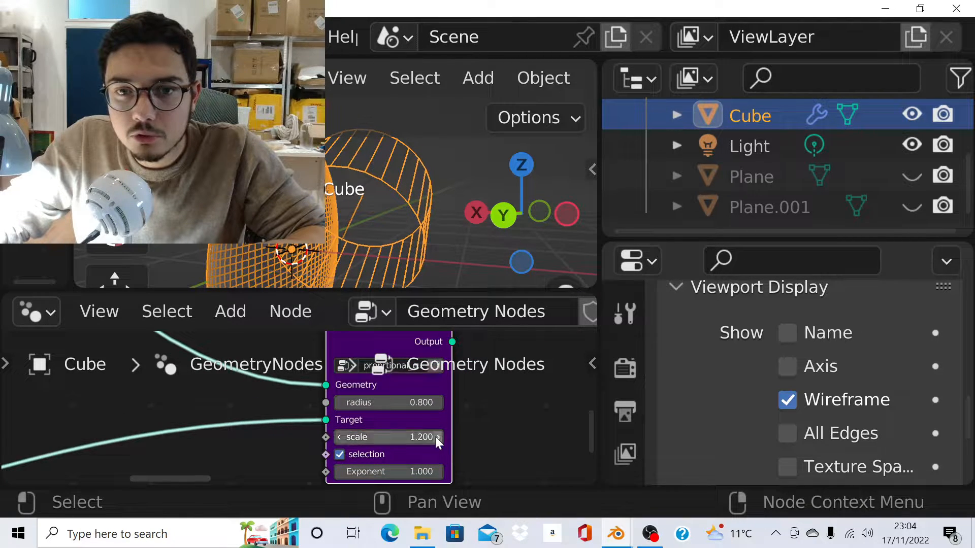
pyautogui.moveTo(388, 438); pyautogui.dragTo(427, 439)
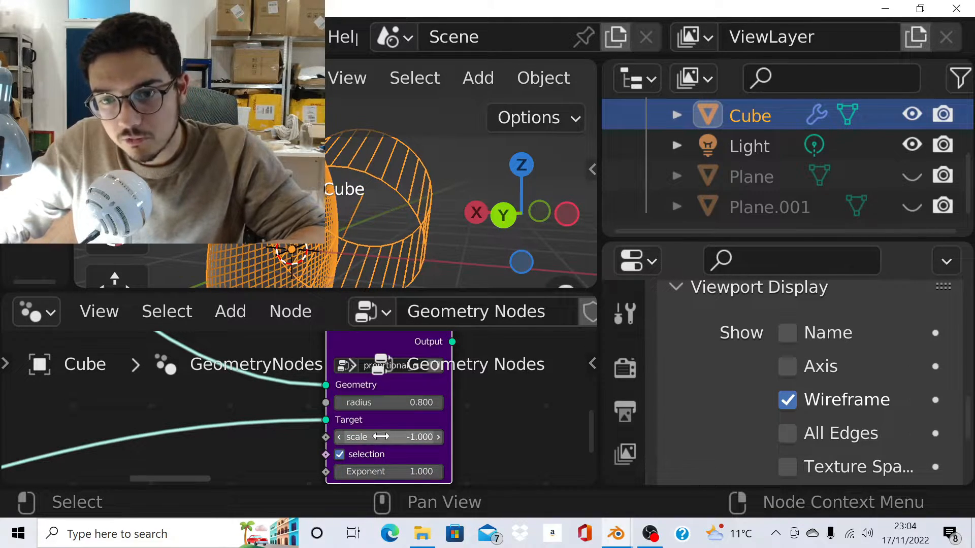
pyautogui.moveTo(381, 437); pyautogui.dragTo(394, 437)
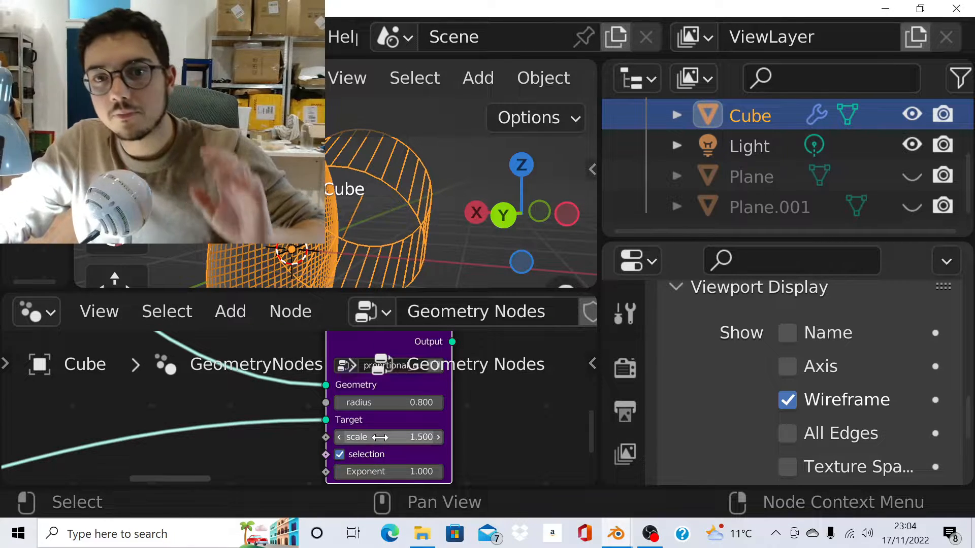
pyautogui.scroll(-3, 381, 377)
pyautogui.scroll(4, 381, 417)
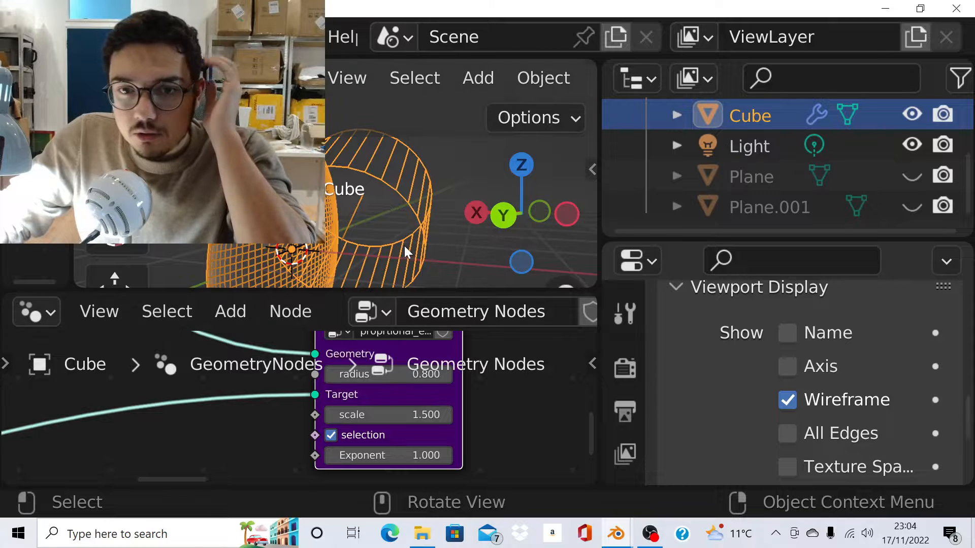
# Examine how the proprtional_edit_2.0 node is linked in the tree and where the Selection_Tool node sits relative to it.
pyautogui.scroll(-6, 394, 400)
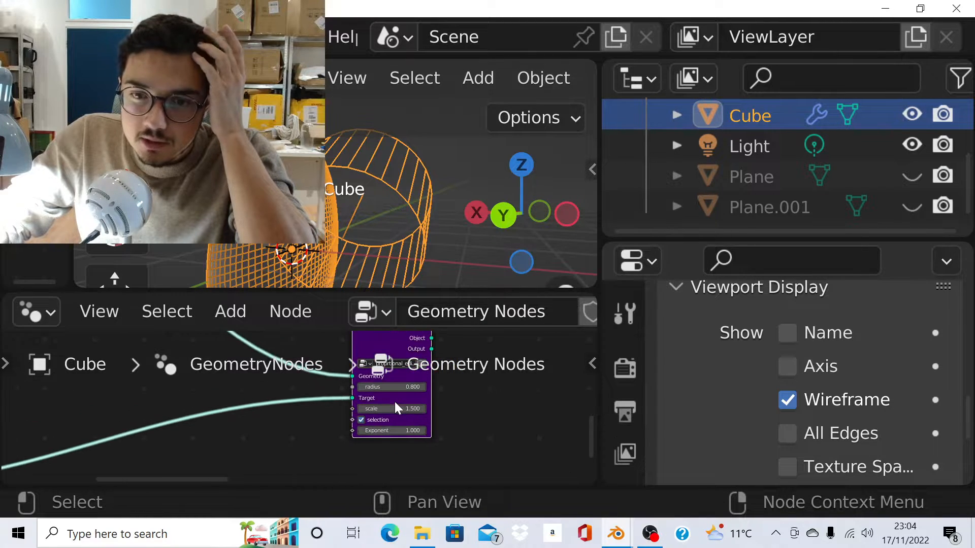
pyautogui.scroll(-2, 315, 437)
pyautogui.scroll(3, 358, 378)
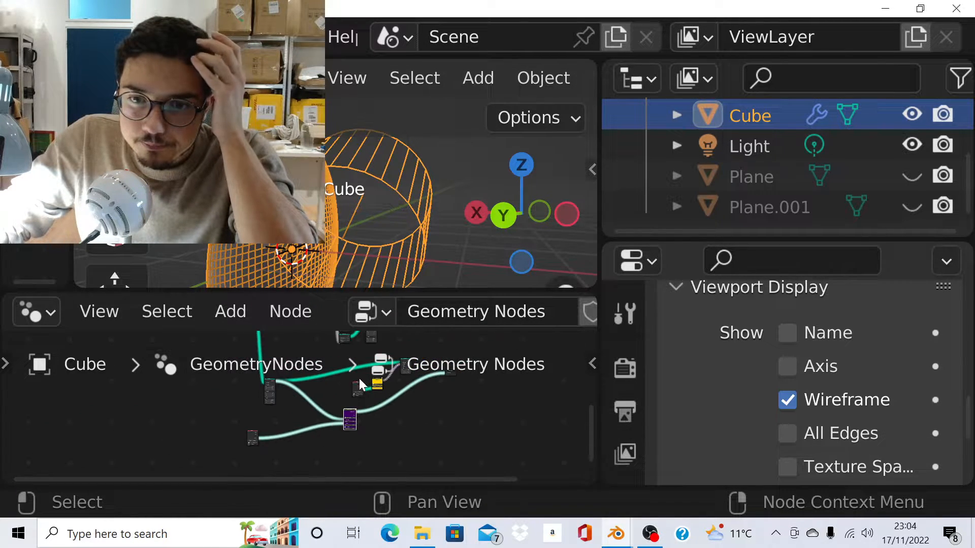
pyautogui.scroll(1, 399, 385)
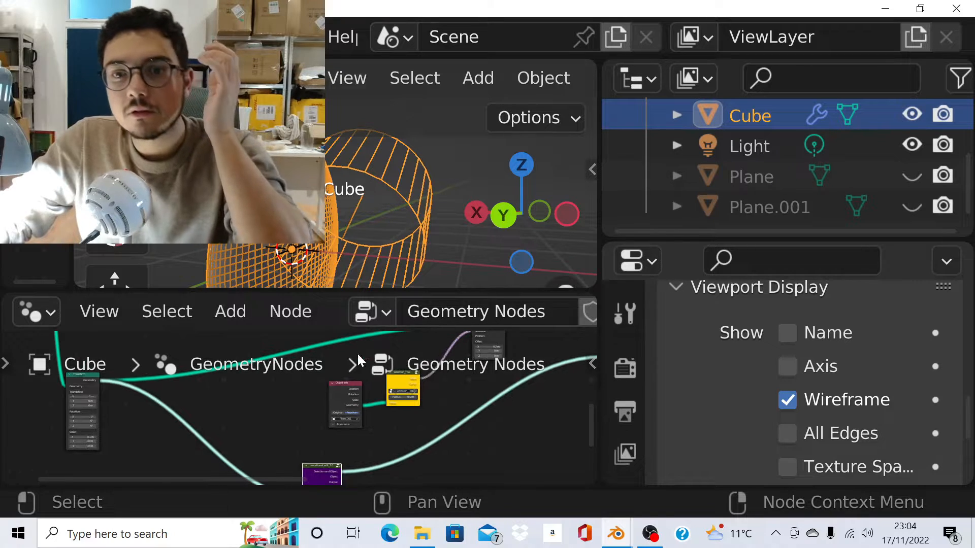
pyautogui.scroll(-1, 385, 401)
pyautogui.scroll(-5, 383, 402)
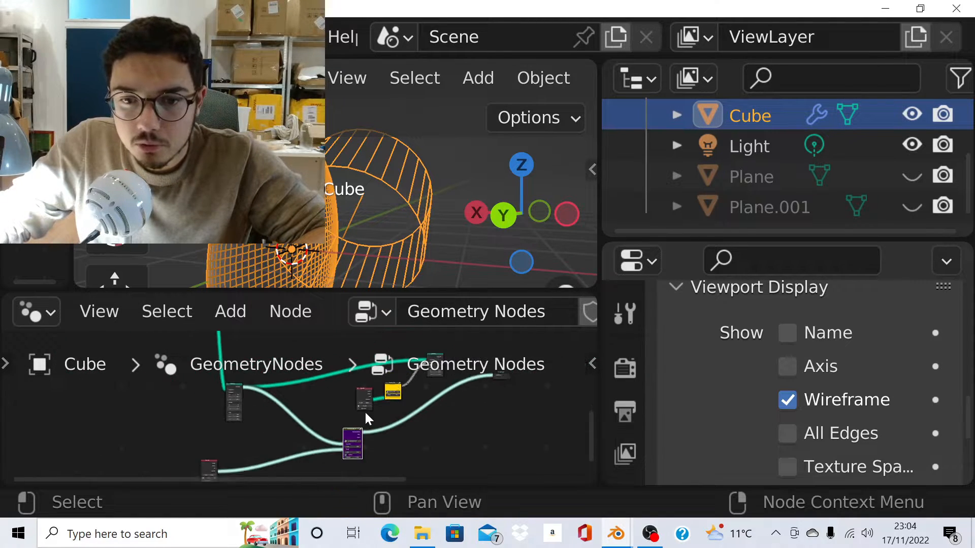
pyautogui.scroll(11, 342, 450)
pyautogui.scroll(-4, 314, 459)
pyautogui.scroll(-3, 335, 428)
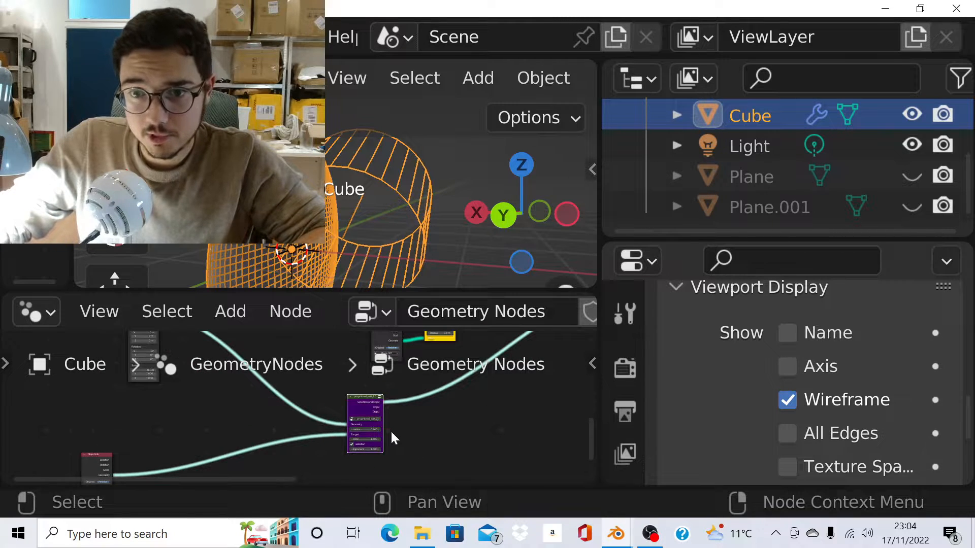
# Connect the Selection_Tool node's output to the selection input of the proprtional_edit_2.0 node.
pyautogui.scroll(-3, 391, 430)
pyautogui.scroll(7, 409, 376)
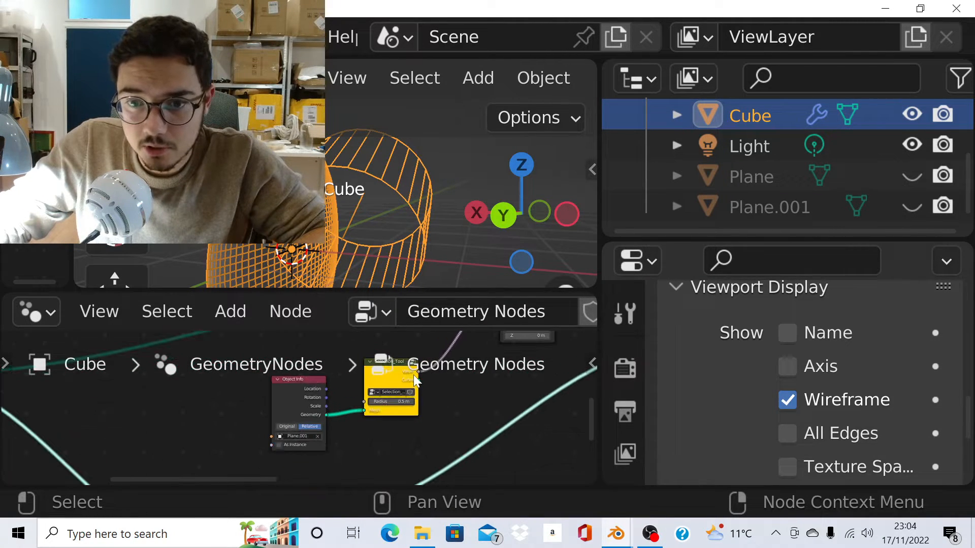
pyautogui.moveTo(419, 374); pyautogui.dragTo(256, 431)
pyautogui.moveTo(248, 380); pyautogui.dragTo(229, 401)
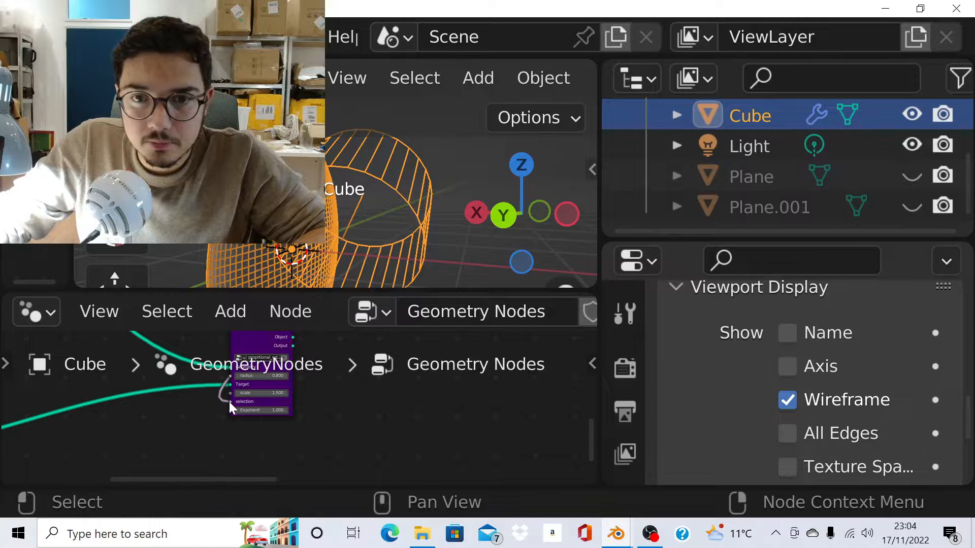
pyautogui.scroll(-3, 209, 413)
pyautogui.scroll(5, 201, 426)
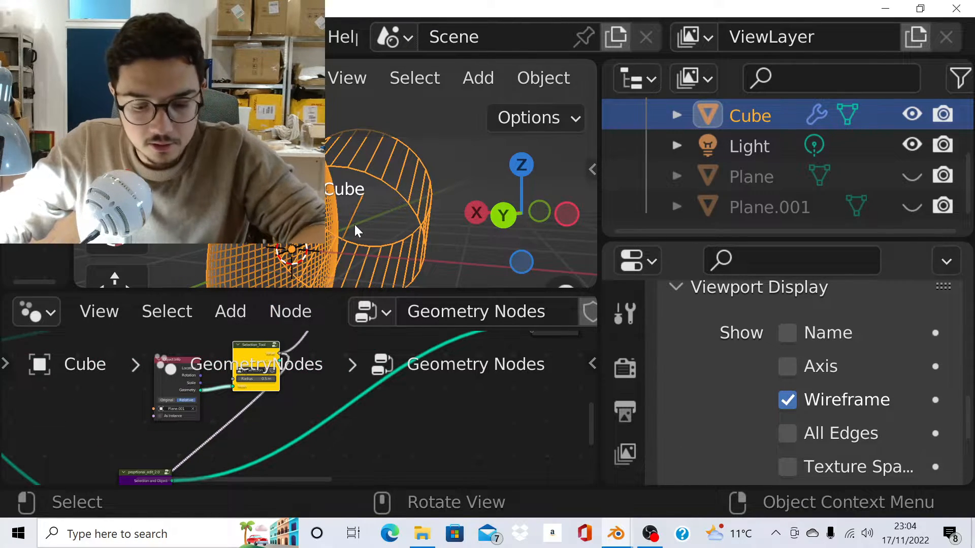
# Unhide all hidden objects, select Plane.001 and try moving it in the viewport.
pyautogui.hotkey('alt', 'h')
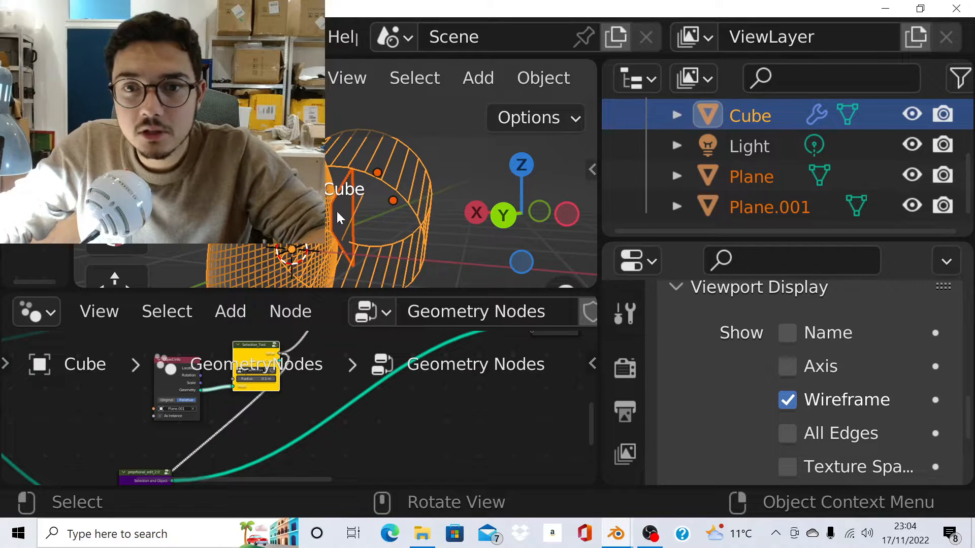
pyautogui.click(343, 211)
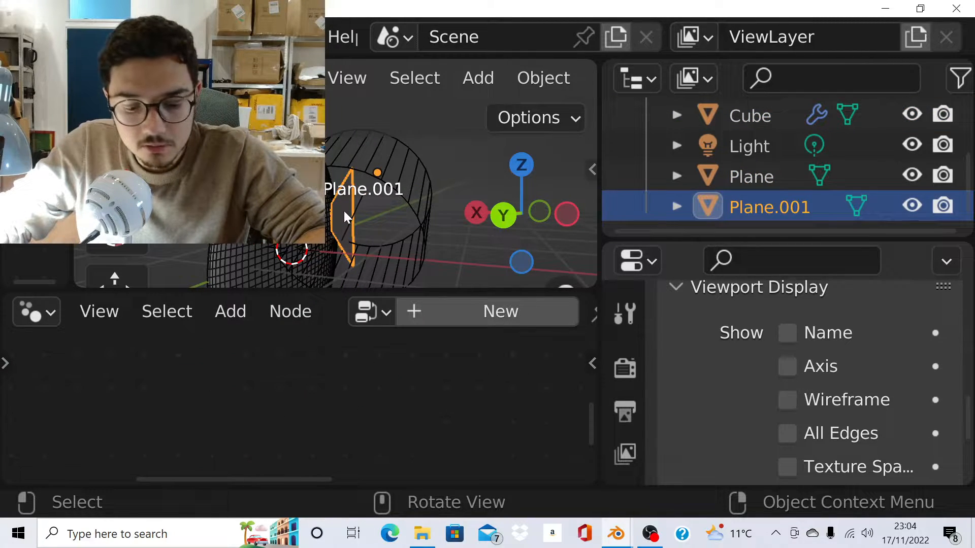
pyautogui.press('g')
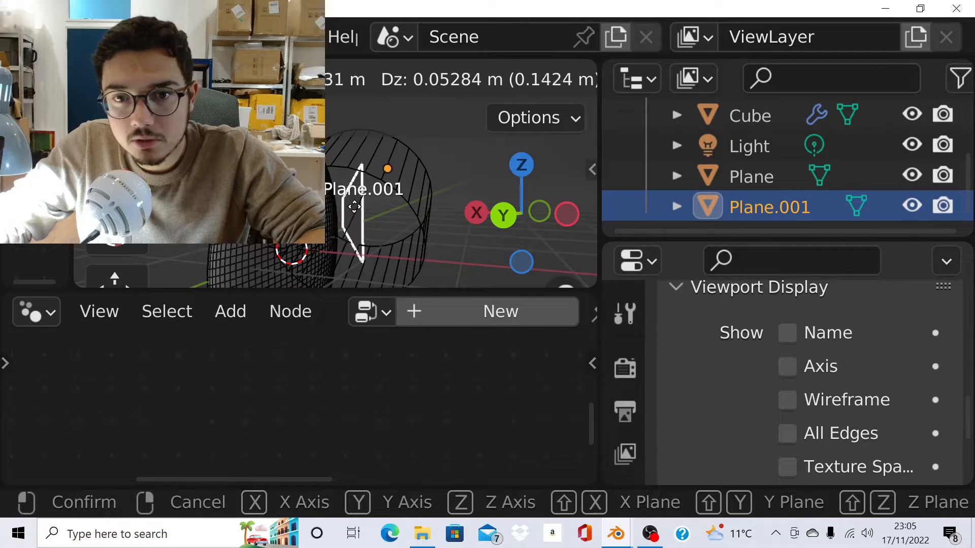
pyautogui.click(349, 204)
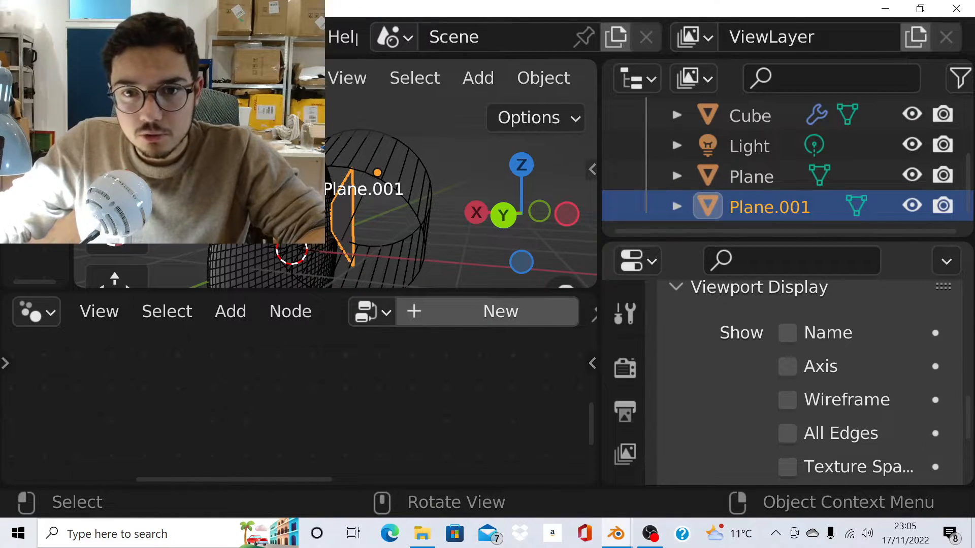
# Reselect the Cube and disconnect the Selection_Tool link from the proprtional_edit_2.0 node's selection input.
pyautogui.click(370, 242)
pyautogui.scroll(5, 230, 429)
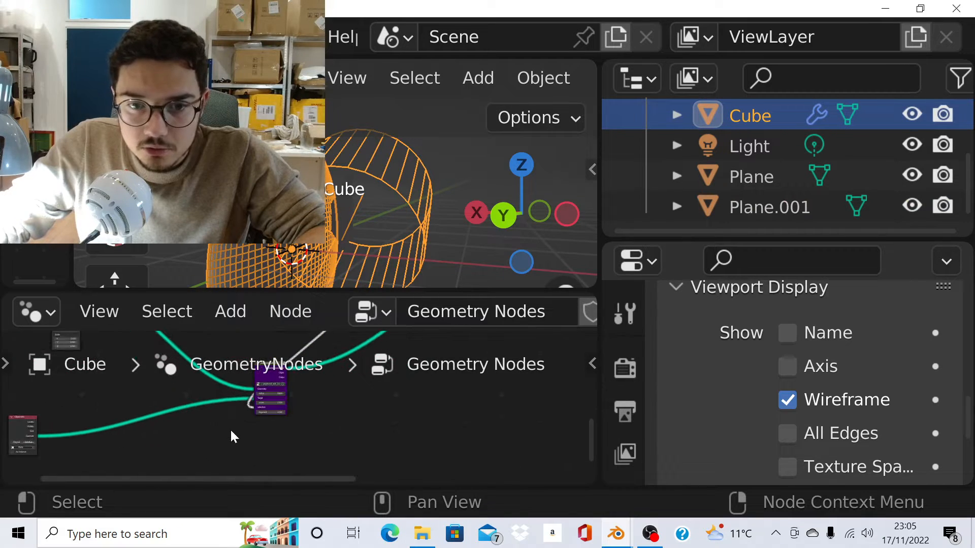
pyautogui.moveTo(260, 398); pyautogui.dragTo(231, 432)
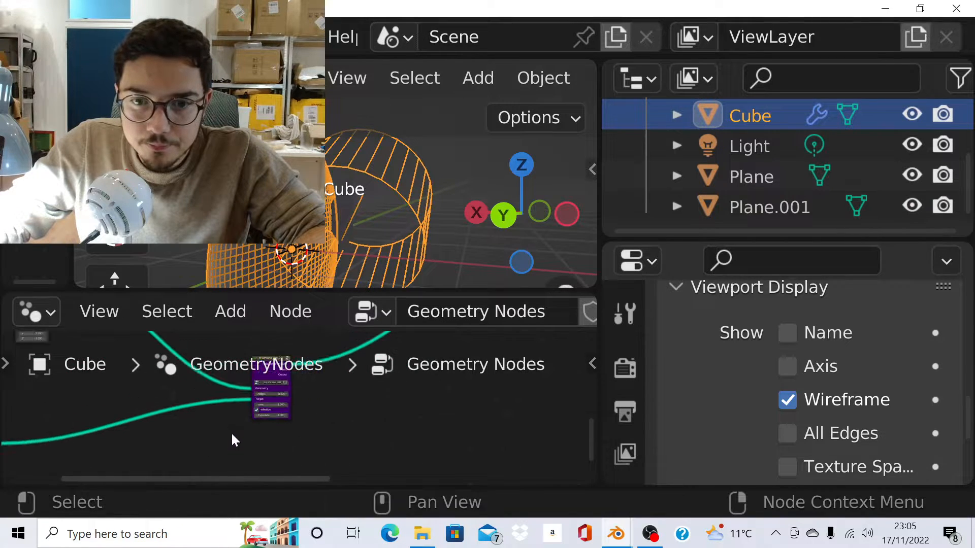
# Add a Position input node and place it below the Target link, beside the proprtional_edit_2.0 node.
pyautogui.scroll(4, 251, 405)
pyautogui.scroll(6, 274, 412)
pyautogui.scroll(-5, 384, 399)
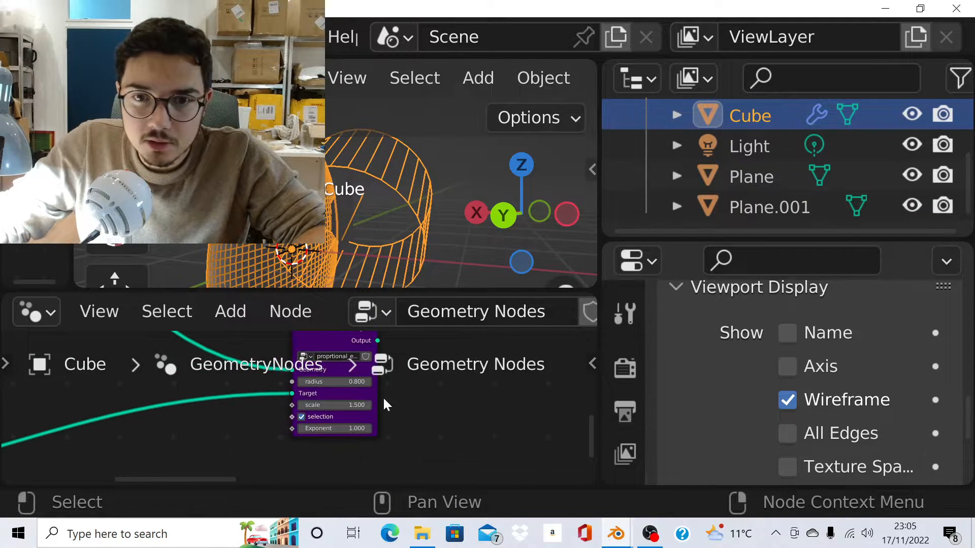
pyautogui.hotkey('shift', 'a')
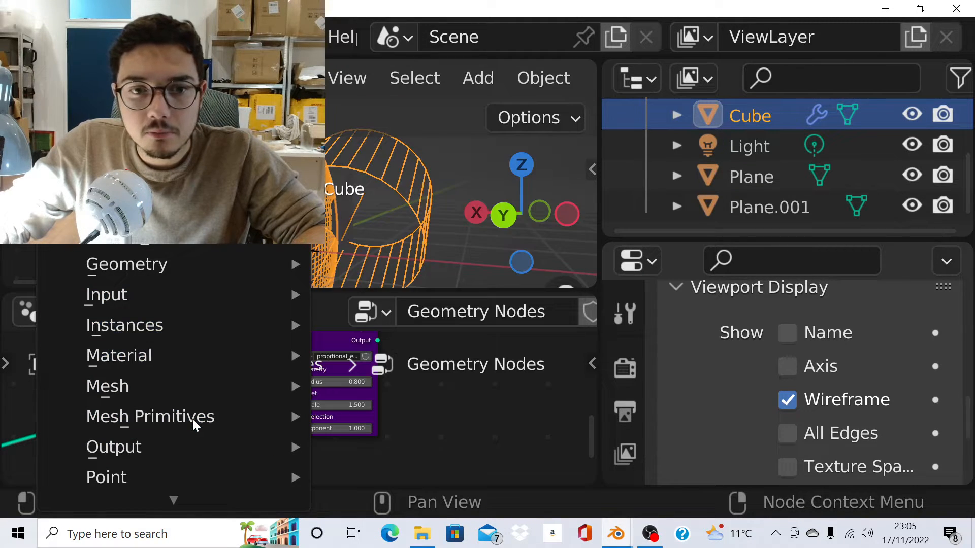
pyautogui.scroll(-10, 193, 420)
pyautogui.scroll(3, 192, 419)
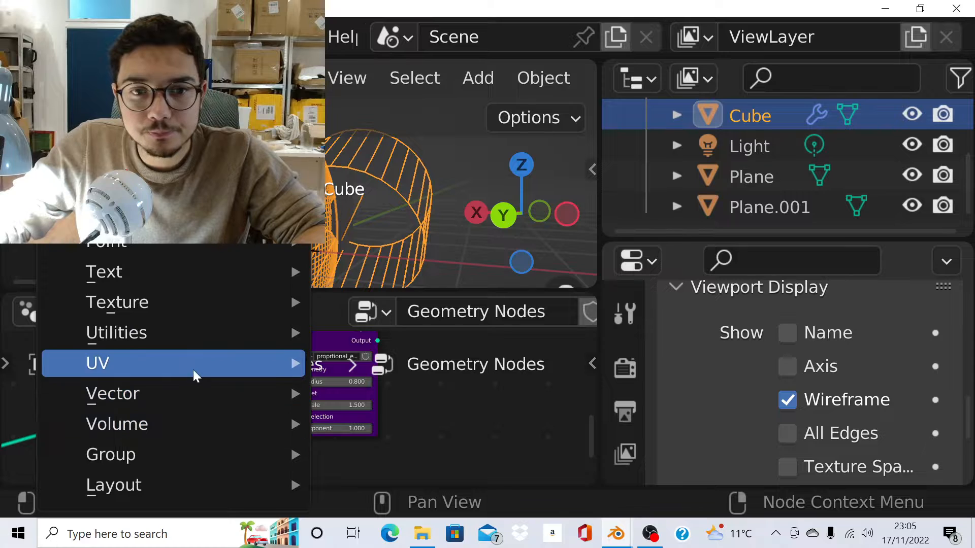
pyautogui.scroll(2, 193, 367)
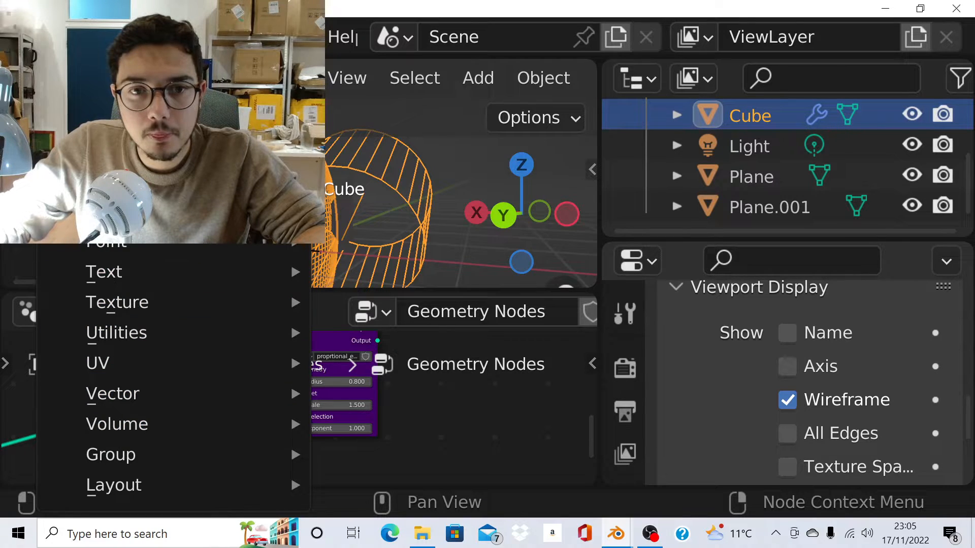
pyautogui.scroll(2, 196, 228)
pyautogui.scroll(12, 196, 229)
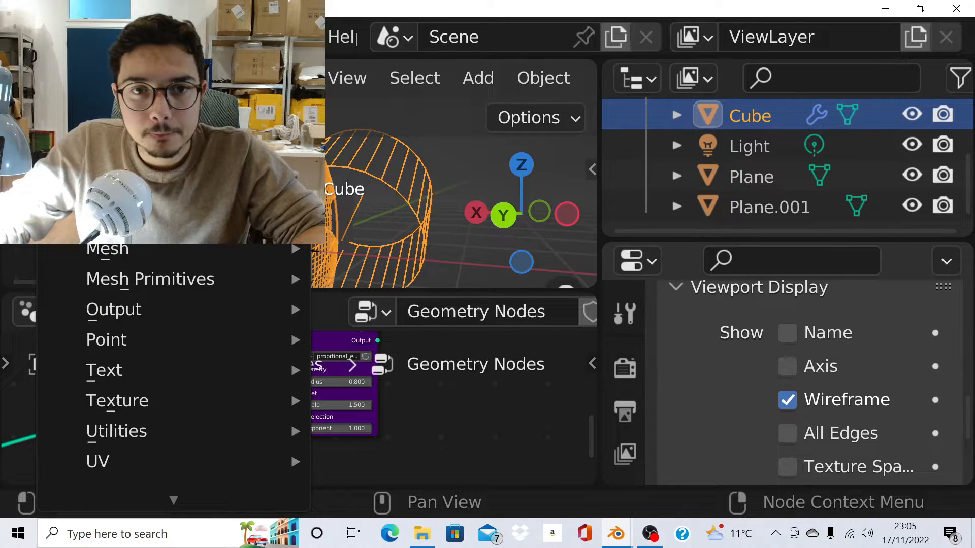
pyautogui.moveTo(204, 157)
pyautogui.scroll(-5, 396, 448)
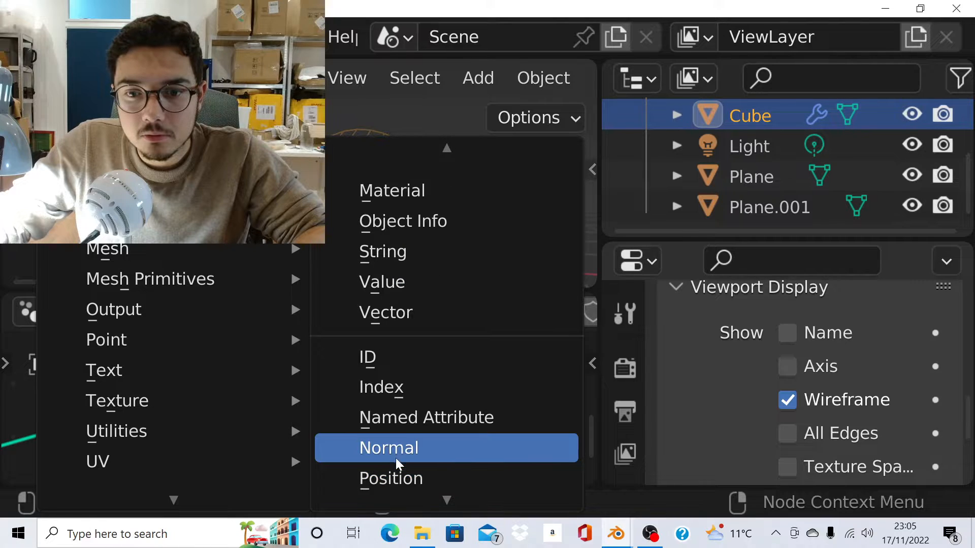
pyautogui.click(398, 474)
pyautogui.click(190, 457)
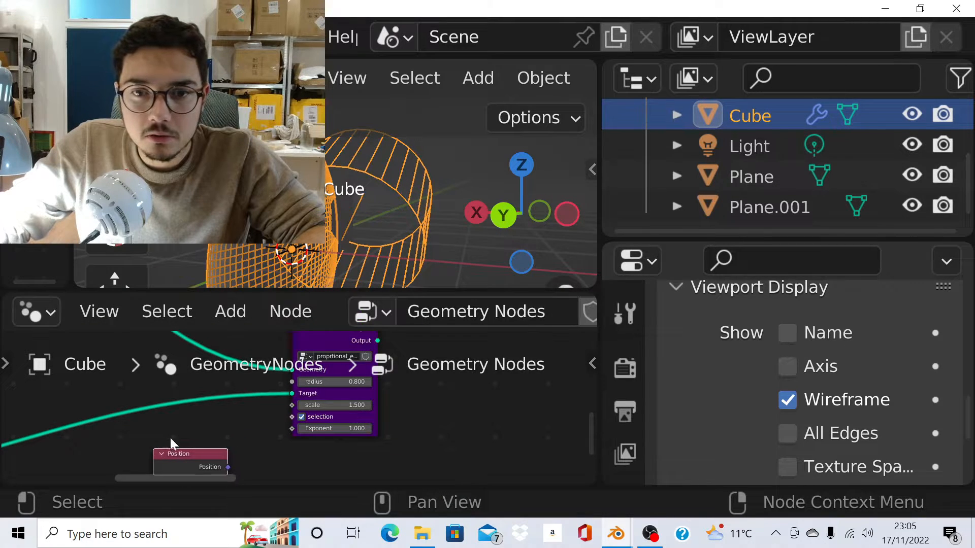
# Add a Separate XYZ node beside the Position node and connect the Position output to its Vector input.
pyautogui.moveTo(324, 242)
pyautogui.mouseDown(button='middle')
pyautogui.moveTo(455, 232)
pyautogui.moveTo(422, 207)
pyautogui.moveTo(362, 229)
pyautogui.moveTo(356, 241)
pyautogui.moveTo(349, 213)
pyautogui.moveTo(323, 254)
pyautogui.mouseUp(button='middle')
pyautogui.scroll(-2, 330, 281)
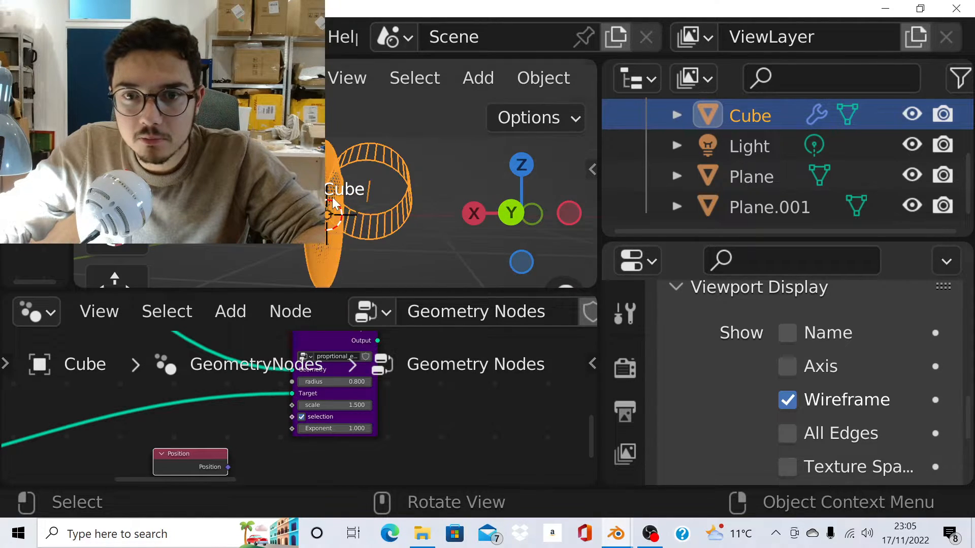
pyautogui.scroll(4, 325, 275)
pyautogui.hotkey('shift', 'a')
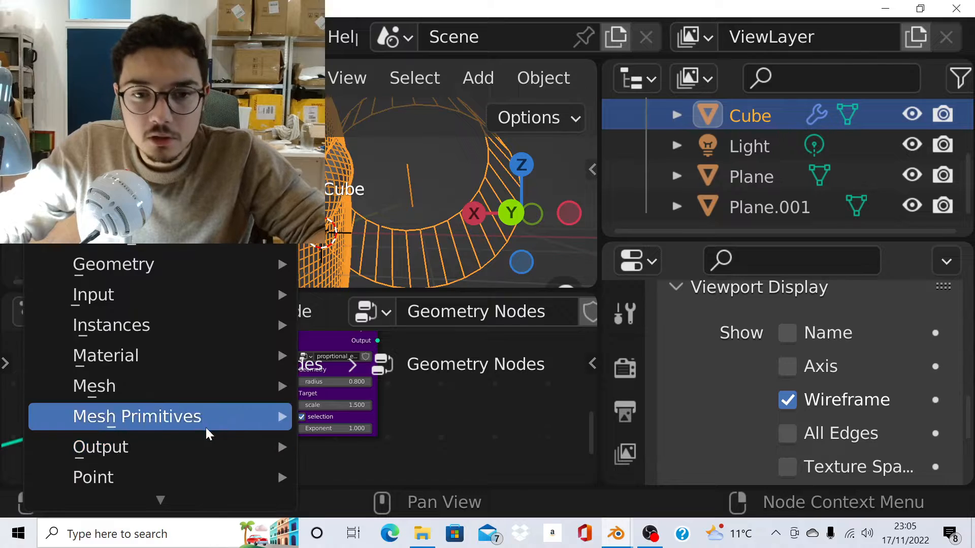
pyautogui.scroll(6, 206, 445)
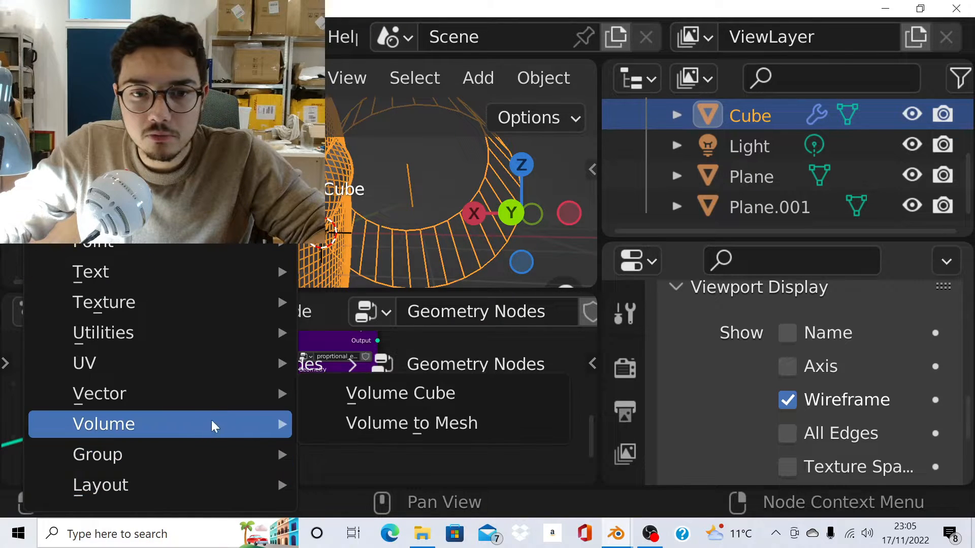
pyautogui.moveTo(220, 398)
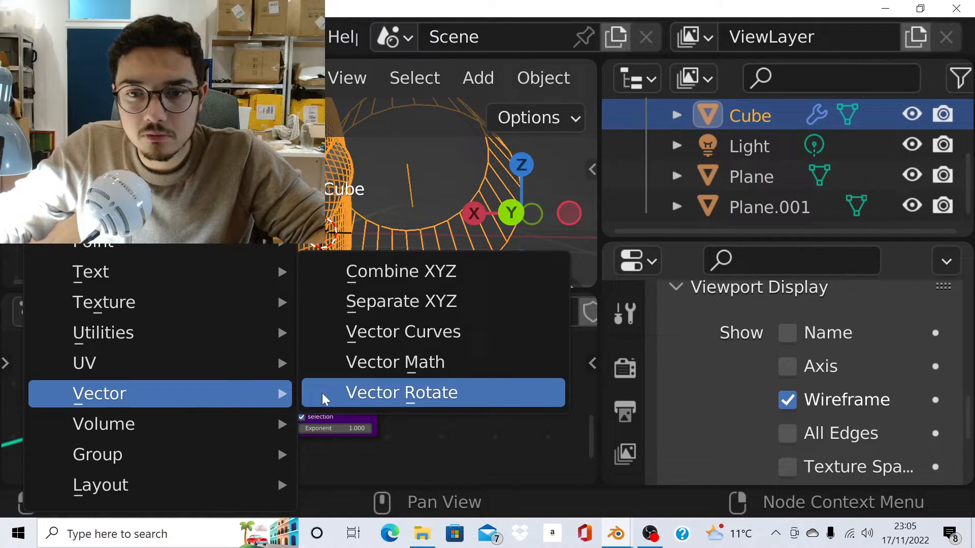
pyautogui.click(389, 303)
pyautogui.click(273, 393)
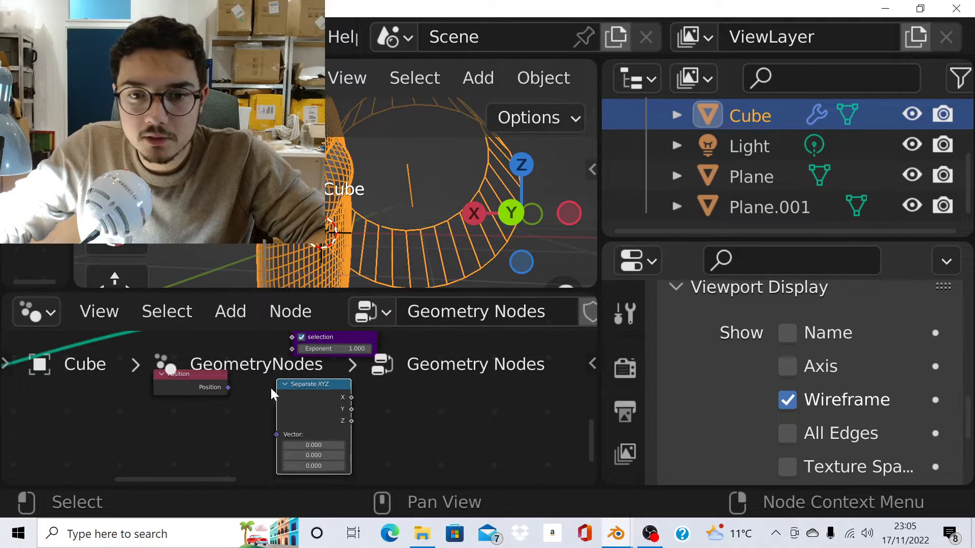
pyautogui.moveTo(276, 431); pyautogui.dragTo(278, 430)
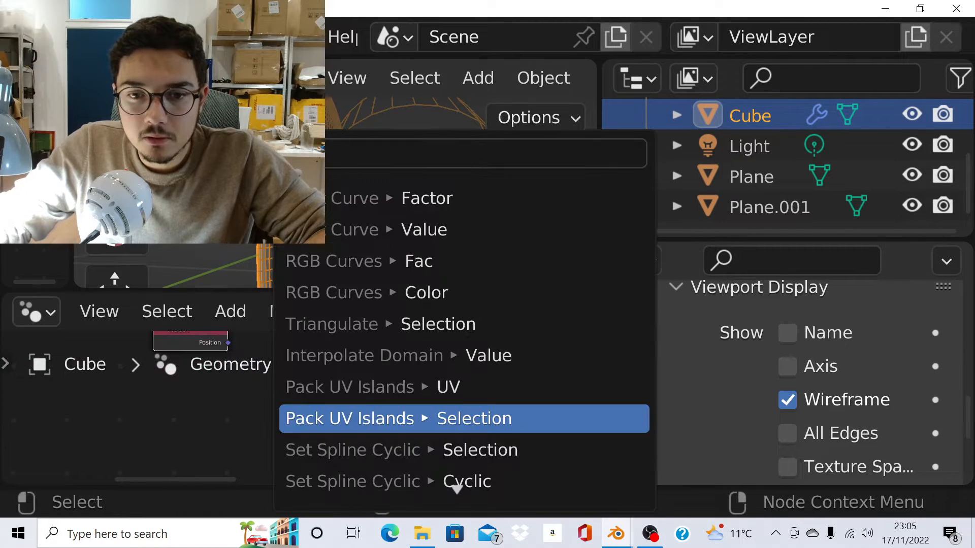
pyautogui.moveTo(228, 343); pyautogui.dragTo(275, 386)
# Add a Math node beside the Separate XYZ node and set its operation to Greater Than.
pyautogui.scroll(-5, 258, 405)
pyautogui.scroll(5, 334, 374)
pyautogui.hotkey('shift', 'a')
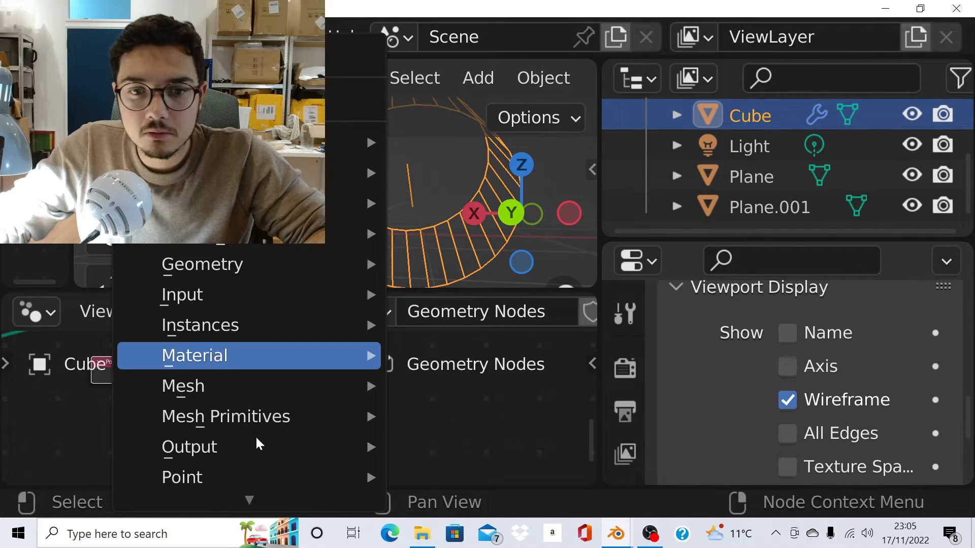
pyautogui.scroll(2, 255, 435)
pyautogui.scroll(-13, 255, 436)
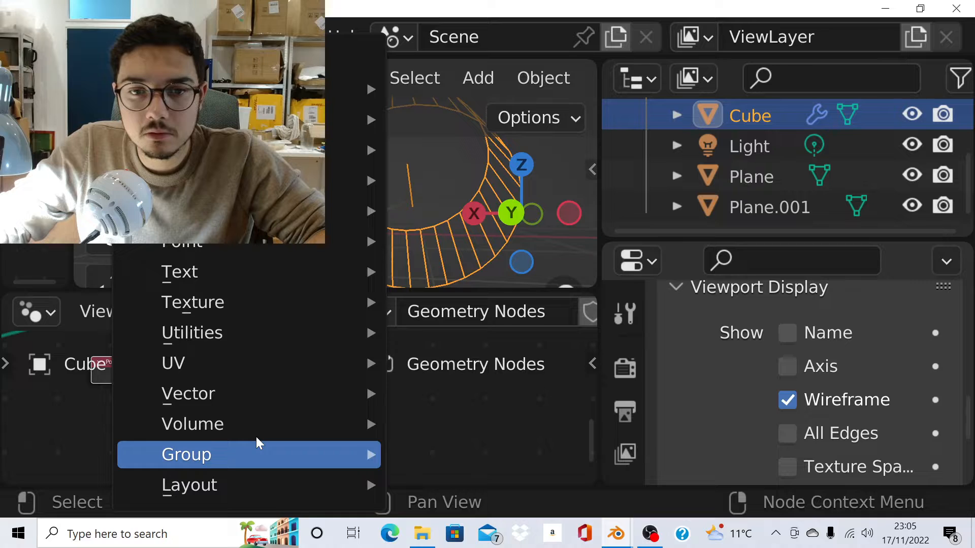
pyautogui.moveTo(260, 328)
pyautogui.click(474, 236)
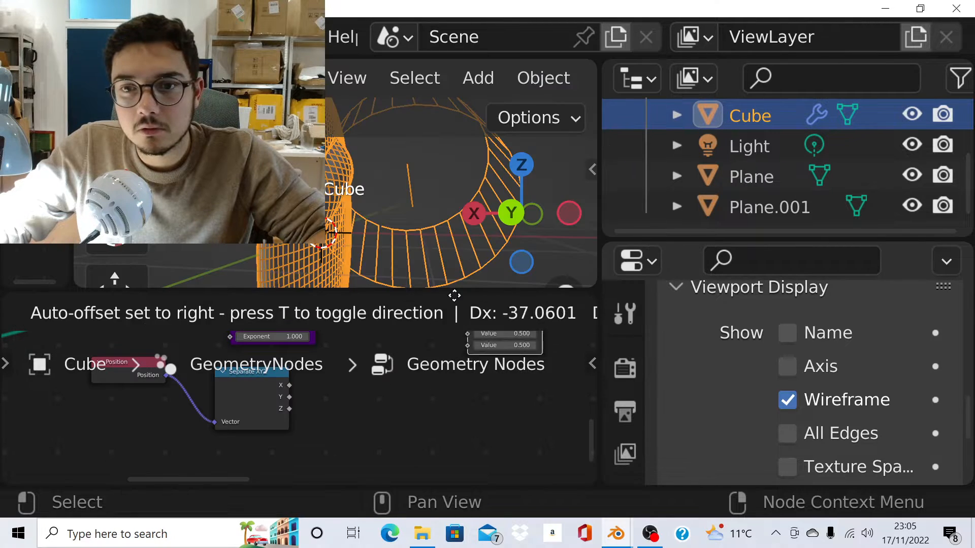
pyautogui.click(331, 425)
pyautogui.click(361, 415)
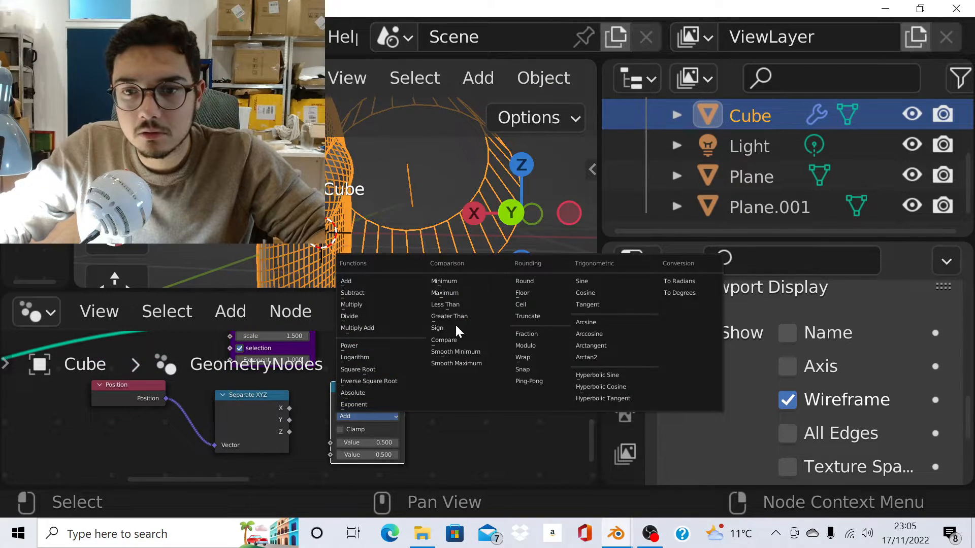
pyautogui.click(453, 316)
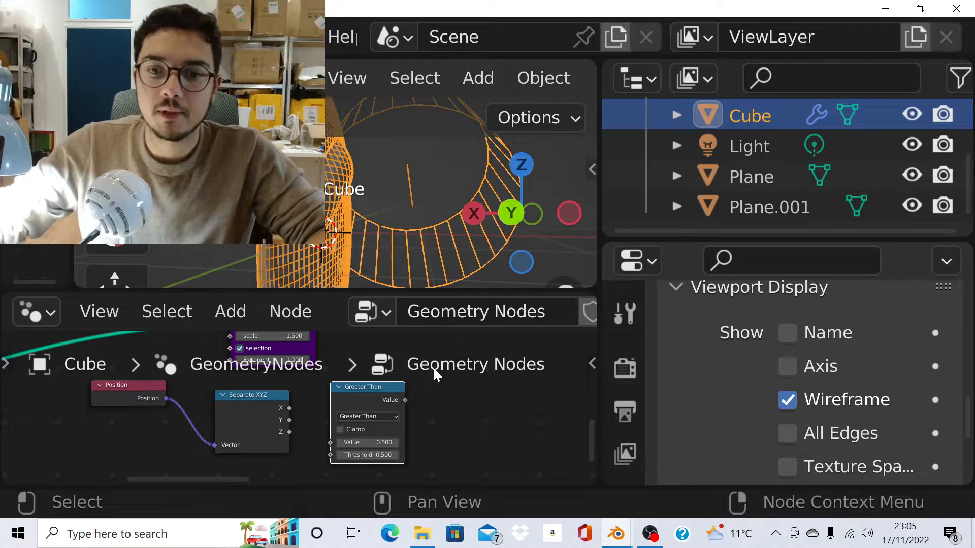
# Connect the Separate XYZ node's Z output to the Greater Than node's Value input and nudge its threshold up.
pyautogui.scroll(3, 382, 400)
pyautogui.scroll(-2, 382, 401)
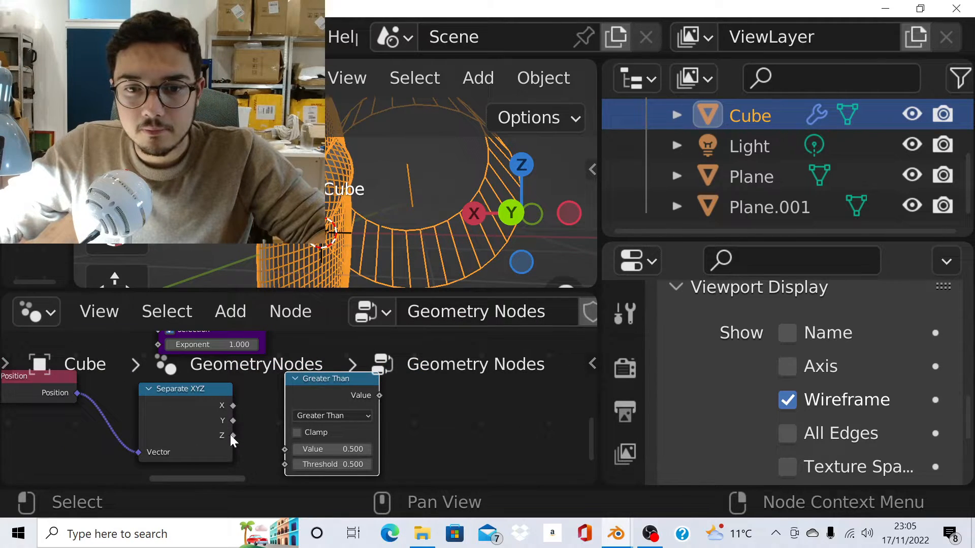
pyautogui.moveTo(233, 434); pyautogui.dragTo(285, 449)
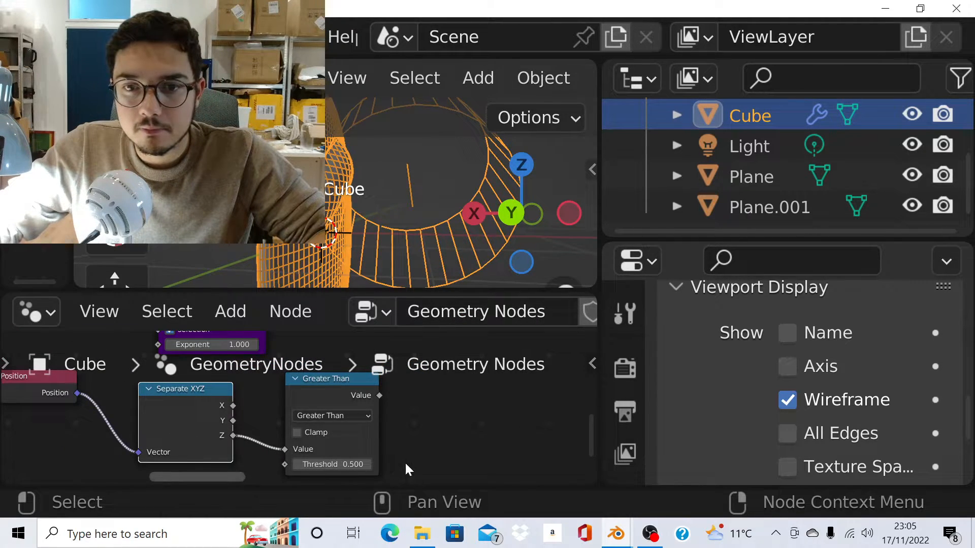
pyautogui.scroll(-2, 406, 470)
pyautogui.moveTo(340, 189)
pyautogui.mouseDown(button='middle')
pyautogui.moveTo(358, 193)
pyautogui.moveTo(340, 200)
pyautogui.mouseUp(button='middle')
pyautogui.scroll(2, 382, 461)
pyautogui.scroll(3, 383, 463)
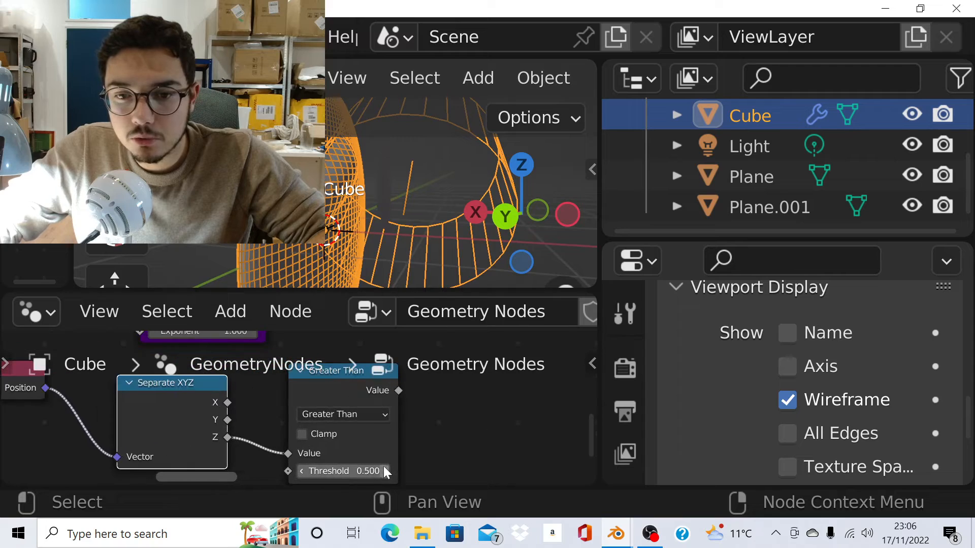
pyautogui.click(384, 468)
# Connect the Greater Than node's Value output to the selection input of the proprtional_edit_2.0 node.
pyautogui.scroll(-6, 429, 462)
pyautogui.scroll(-5, 429, 461)
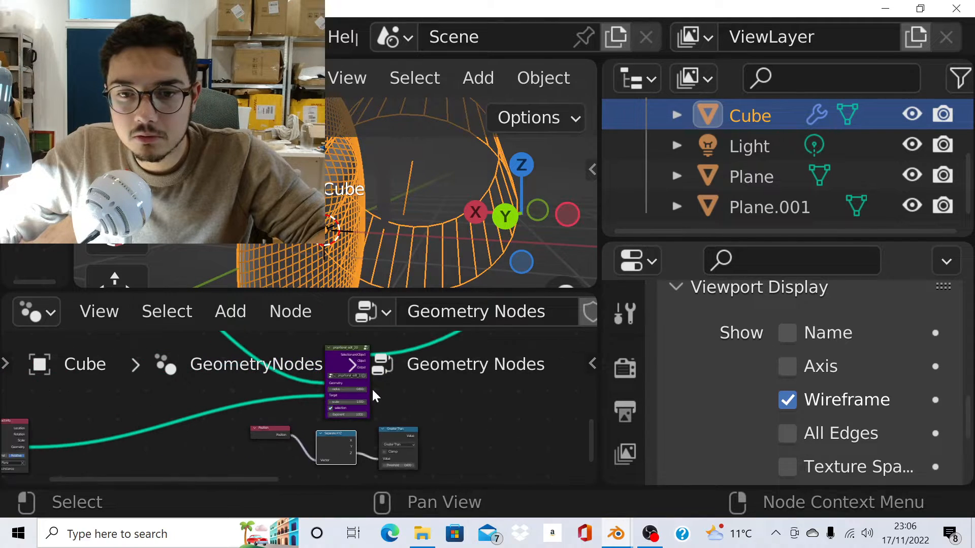
pyautogui.scroll(6, 372, 388)
pyautogui.moveTo(445, 464); pyautogui.dragTo(297, 419)
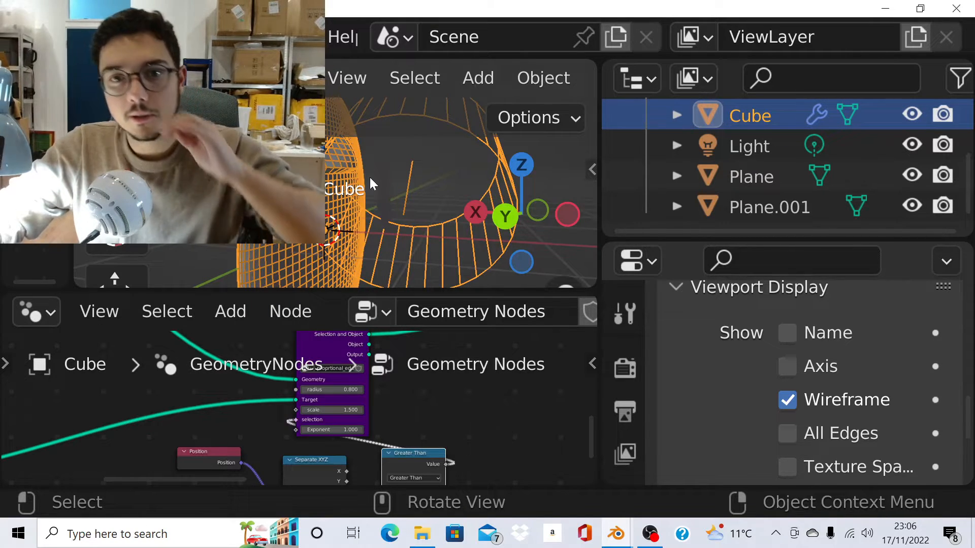
# Disconnect the Greater Than link from the selection input of the proprtional_edit_2.0 node.
pyautogui.scroll(3, 294, 429)
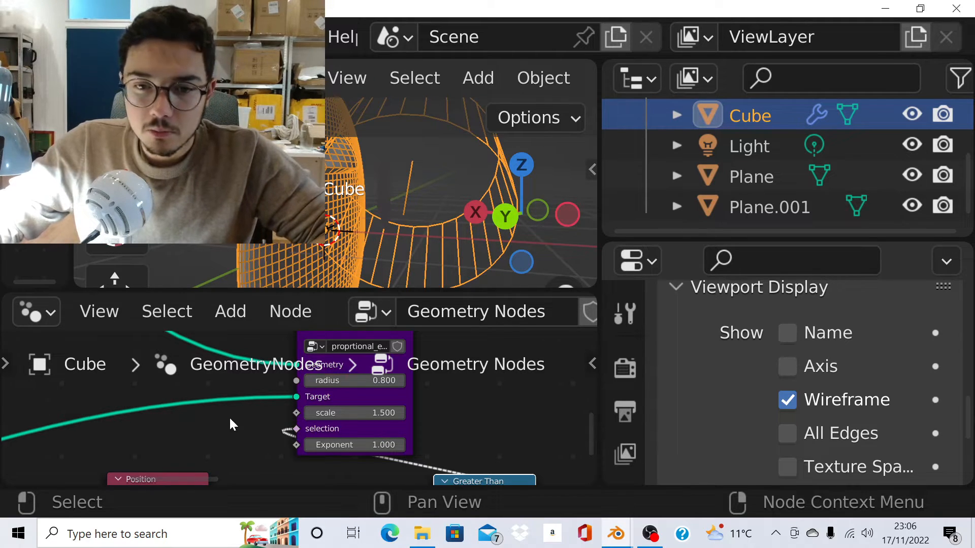
pyautogui.scroll(-3, 455, 403)
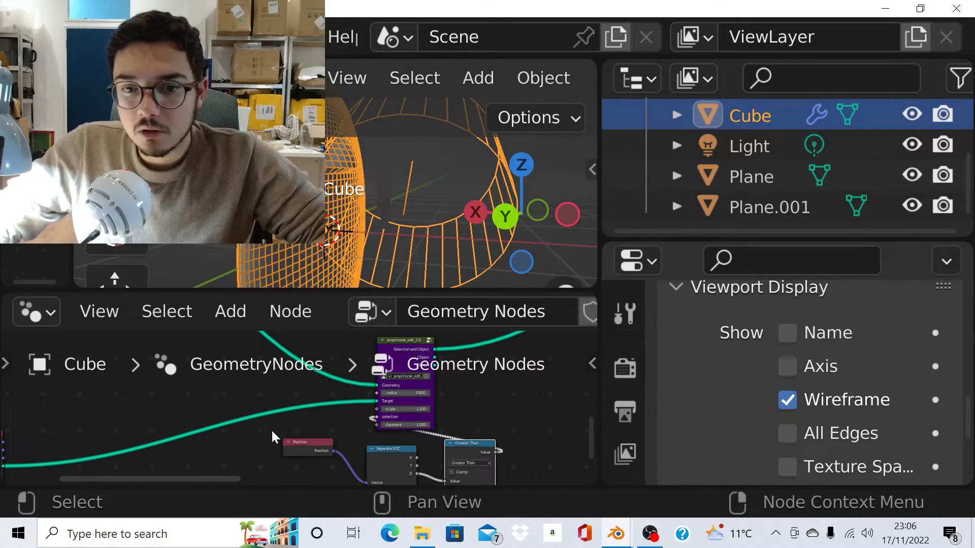
pyautogui.moveTo(271, 430); pyautogui.dragTo(486, 470)
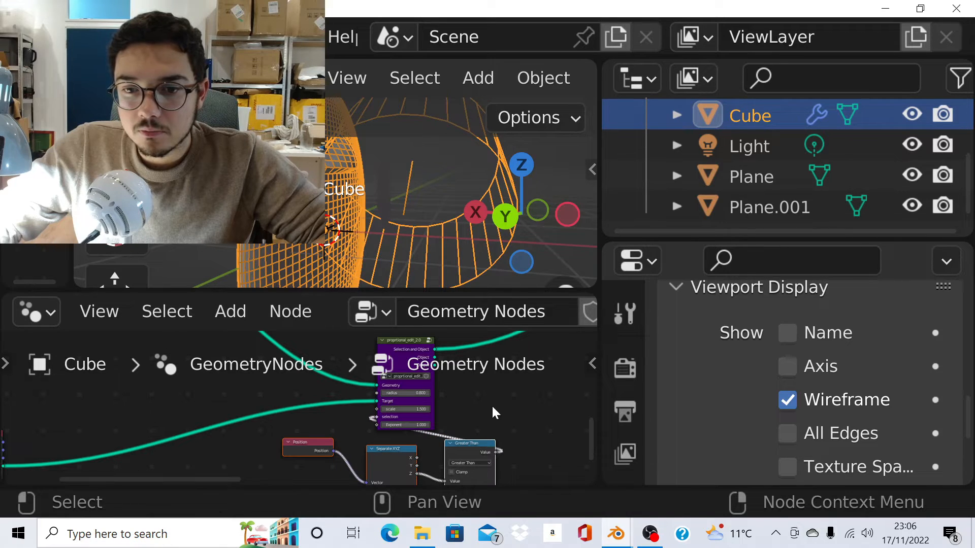
pyautogui.scroll(4, 444, 420)
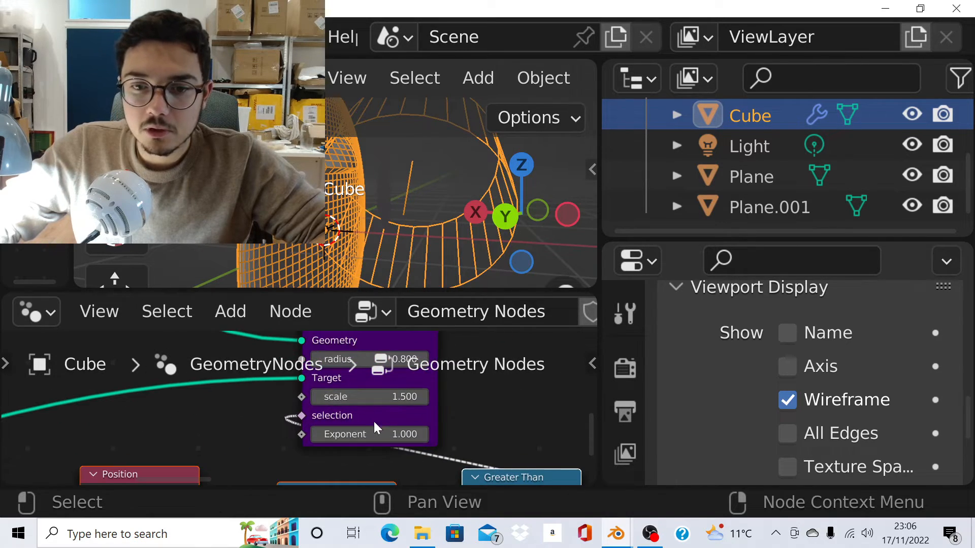
pyautogui.moveTo(296, 412); pyautogui.dragTo(254, 422)
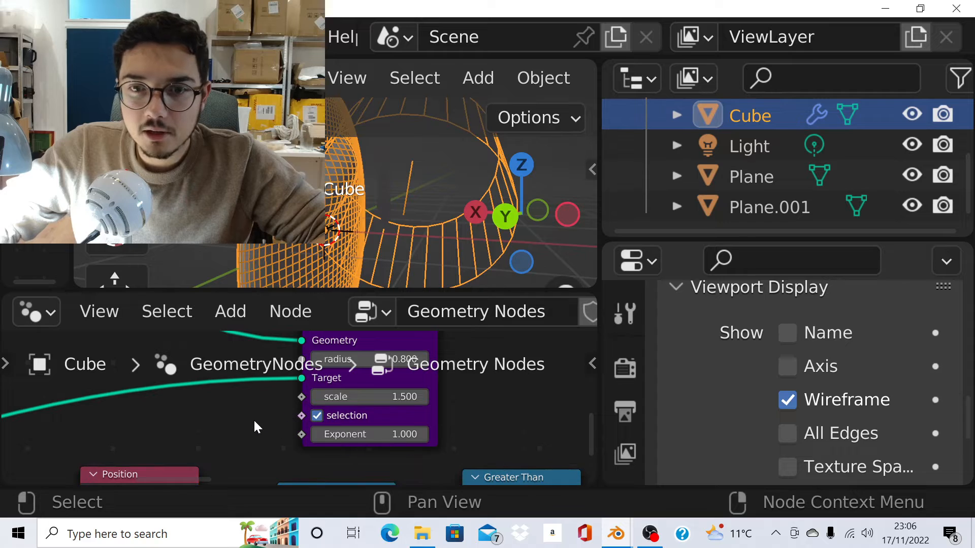
# Set the Exponent of the proprtional_edit_2.0 node to 3.
pyautogui.scroll(2, 346, 437)
pyautogui.click(351, 435)
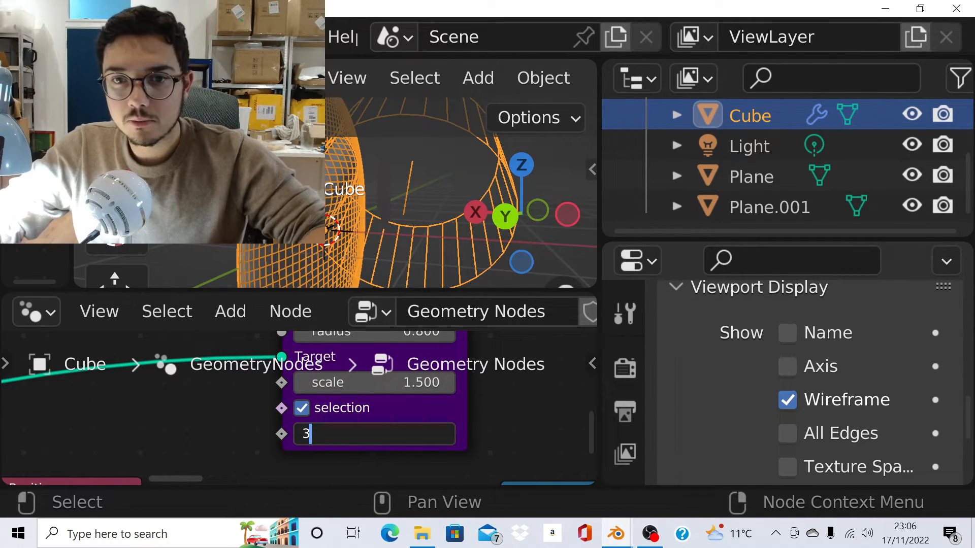
pyautogui.press('Return')
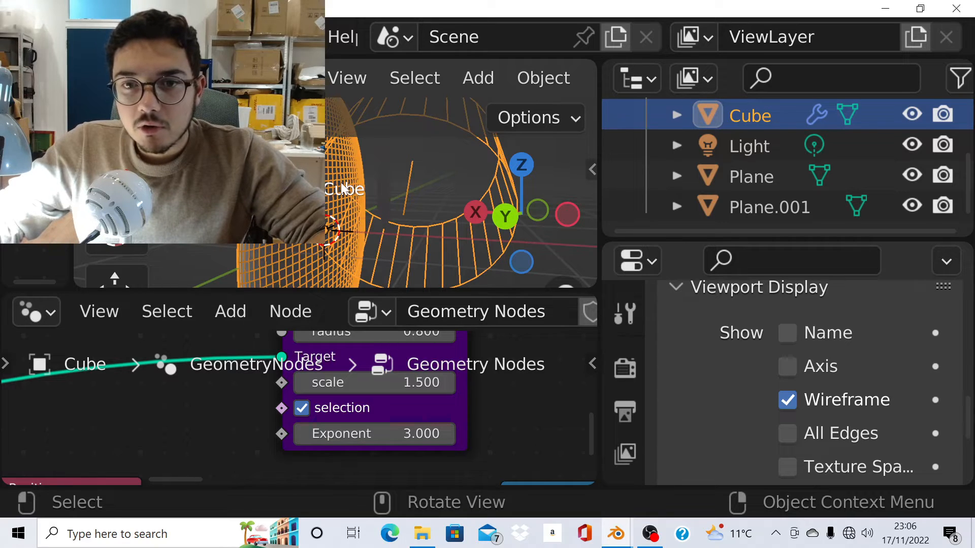
# Try a scale of 100 on the proprtional_edit_2.0 node, raise it to 300 and inspect the Cube's deformation.
pyautogui.scroll(2, 378, 394)
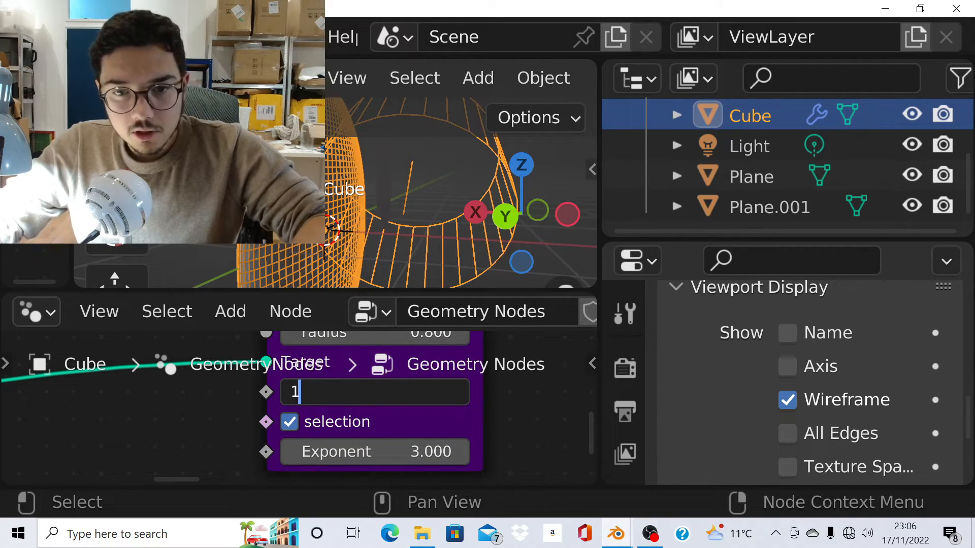
pyautogui.write('00')
pyautogui.press('Return')
pyautogui.press('Return')
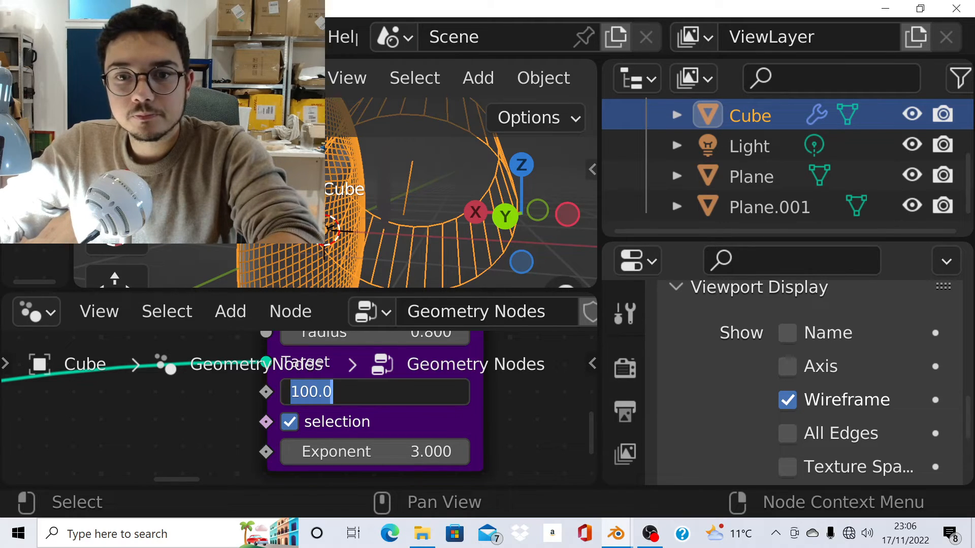
pyautogui.press('Return')
pyautogui.press('Return')
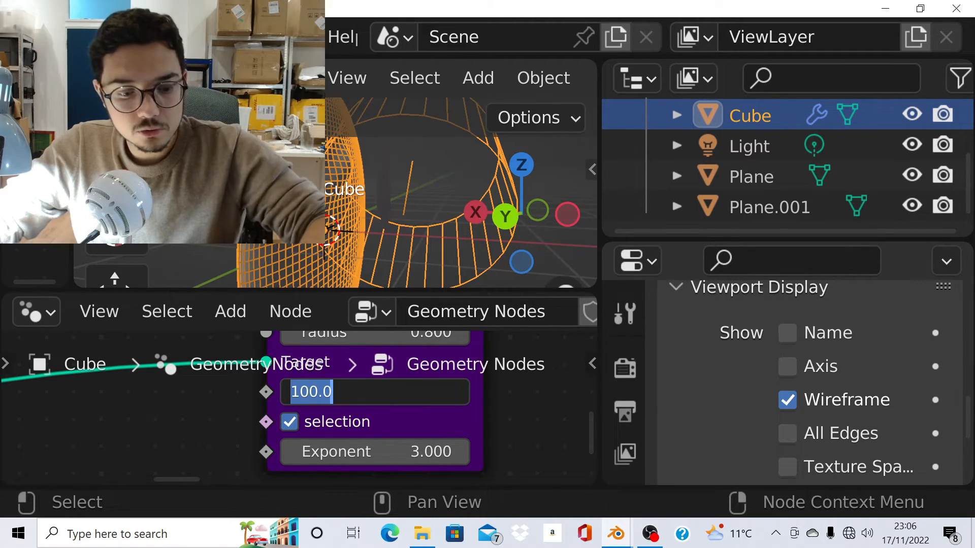
pyautogui.write('300')
pyautogui.press('Return')
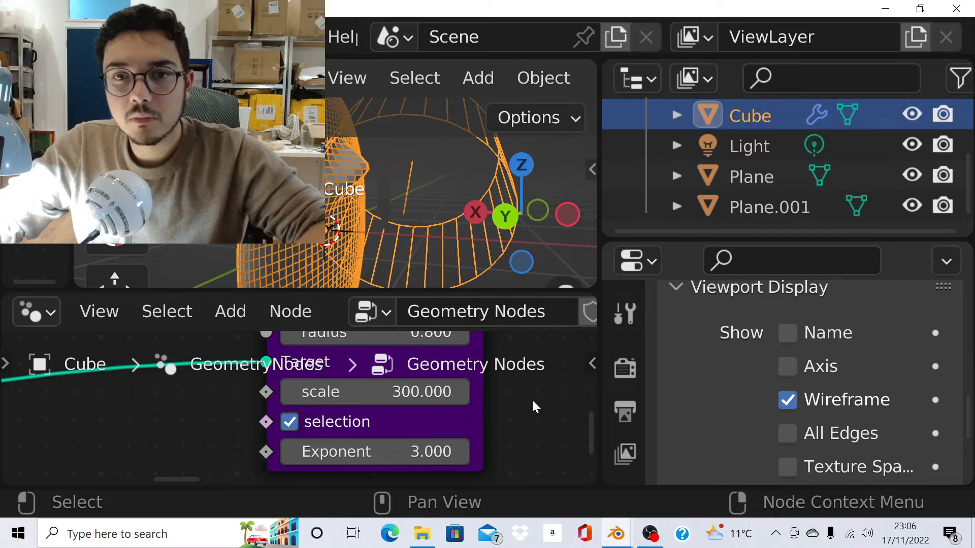
pyautogui.moveTo(376, 168); pyautogui.dragTo(349, 181, button='middle')
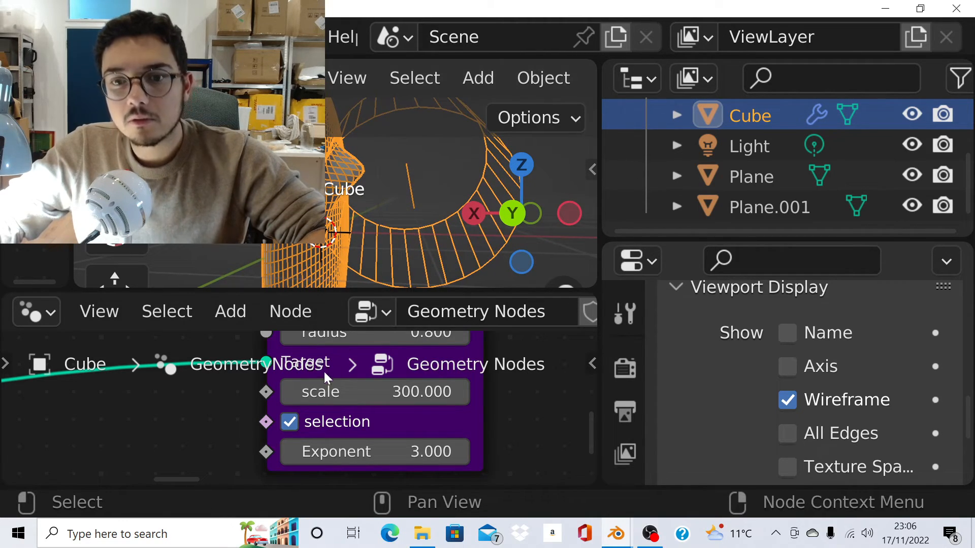
pyautogui.scroll(-3, 233, 393)
pyautogui.scroll(-5, 234, 395)
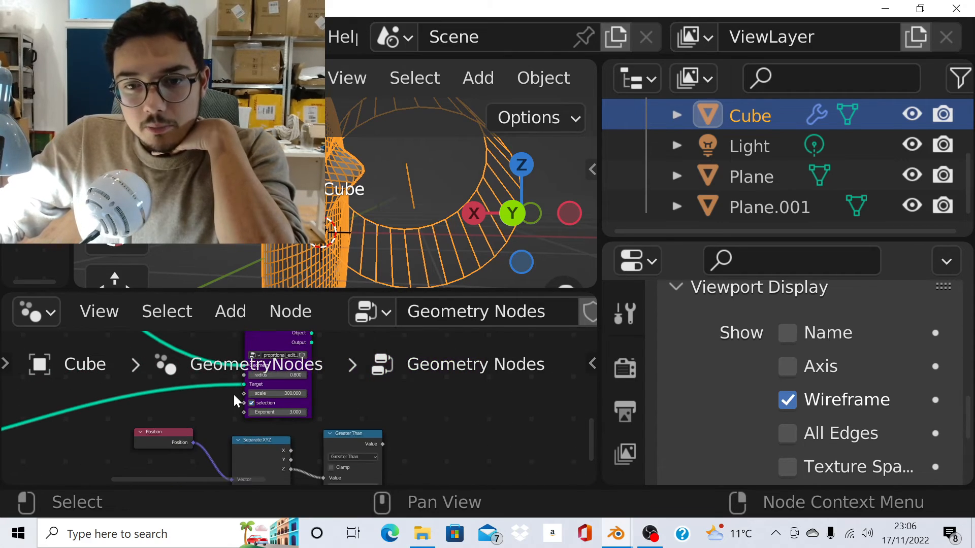
pyautogui.scroll(5, 276, 370)
pyautogui.scroll(-4, 275, 373)
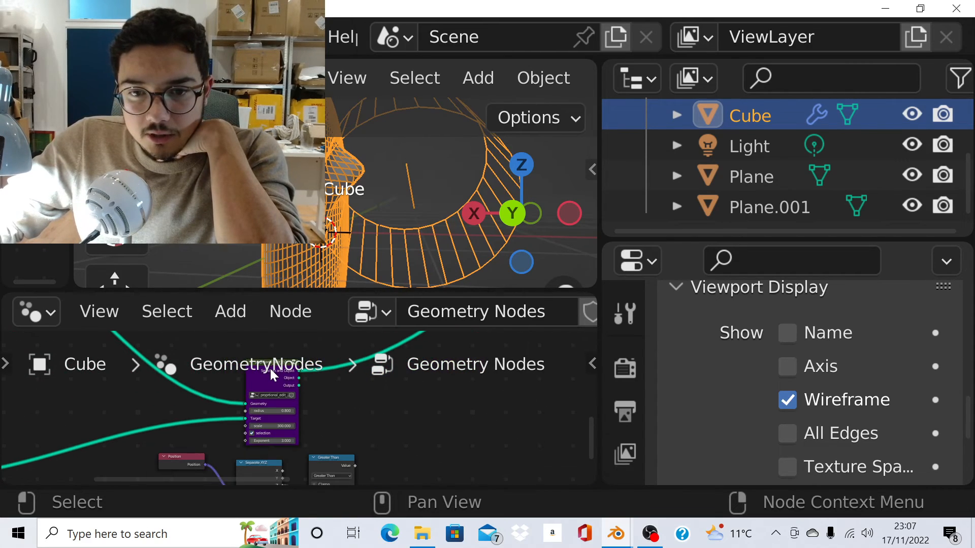
pyautogui.scroll(3, 270, 368)
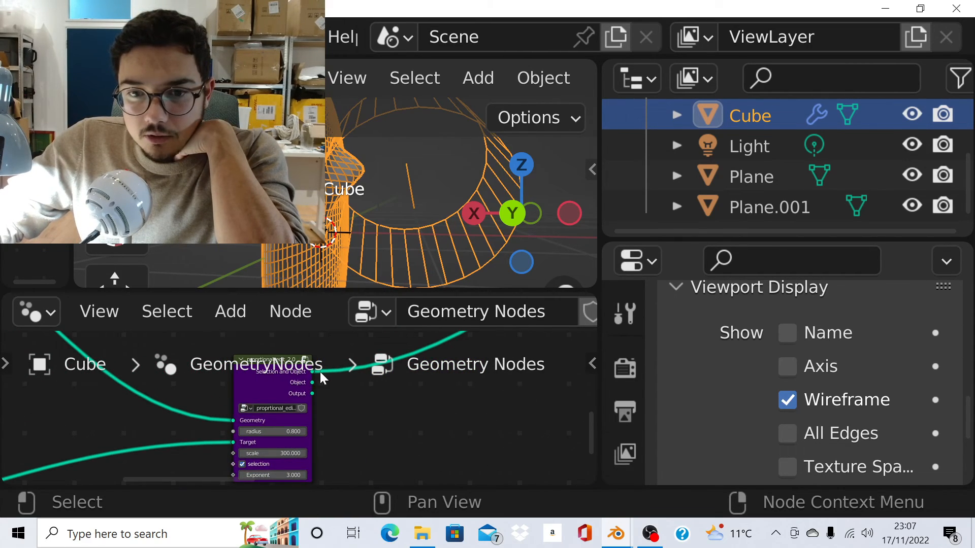
pyautogui.scroll(-2, 390, 417)
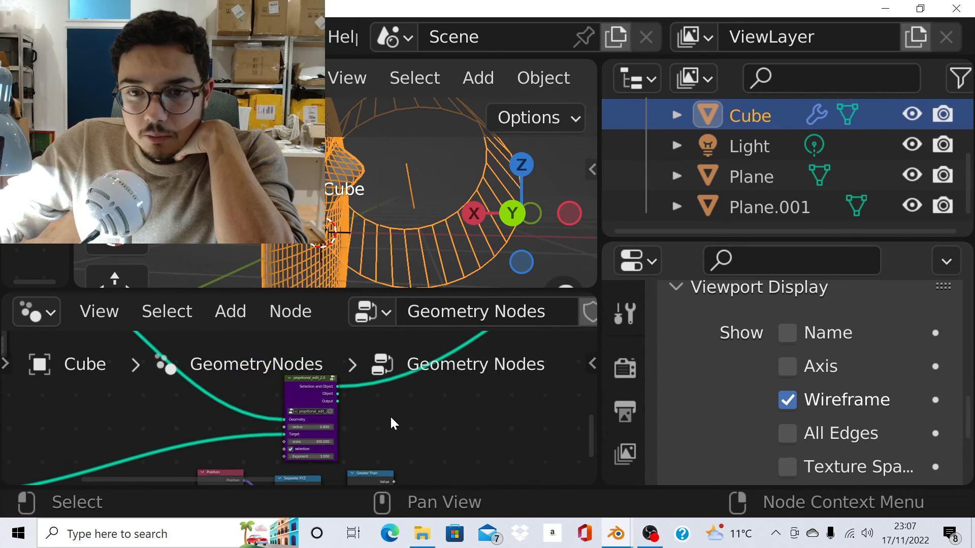